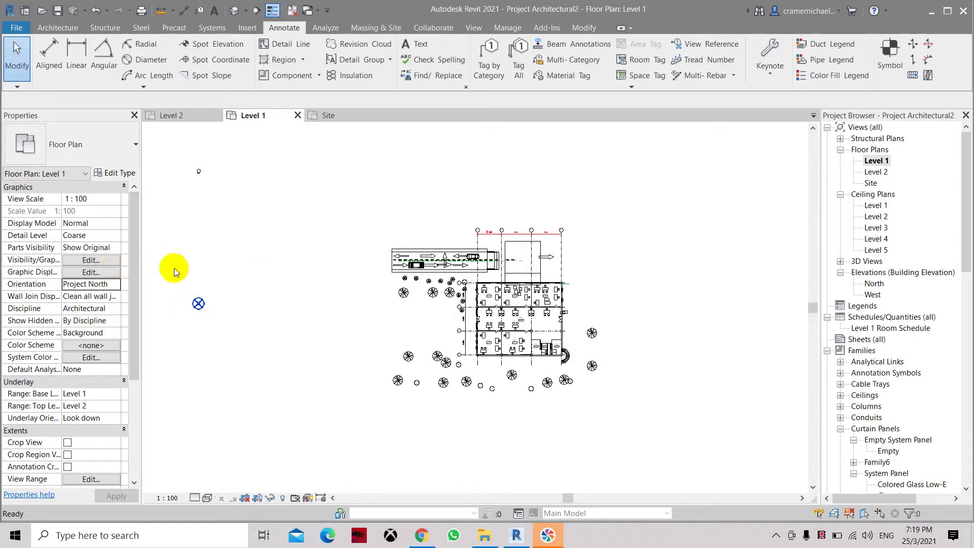
# - Turn on the Internal Origin and Survey Point site subcategories in the Level 1 plan's visibility settings
pyautogui.click(96, 259)
pyautogui.scroll(-3, 342, 304)
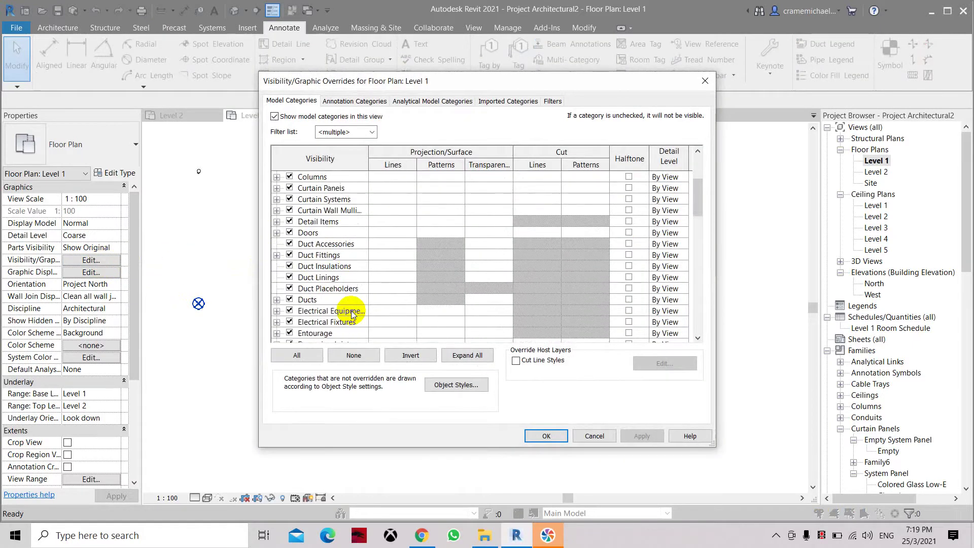
pyautogui.scroll(-3, 320, 304)
pyautogui.scroll(-2, 305, 308)
pyautogui.scroll(-3, 304, 315)
pyautogui.scroll(-3, 303, 305)
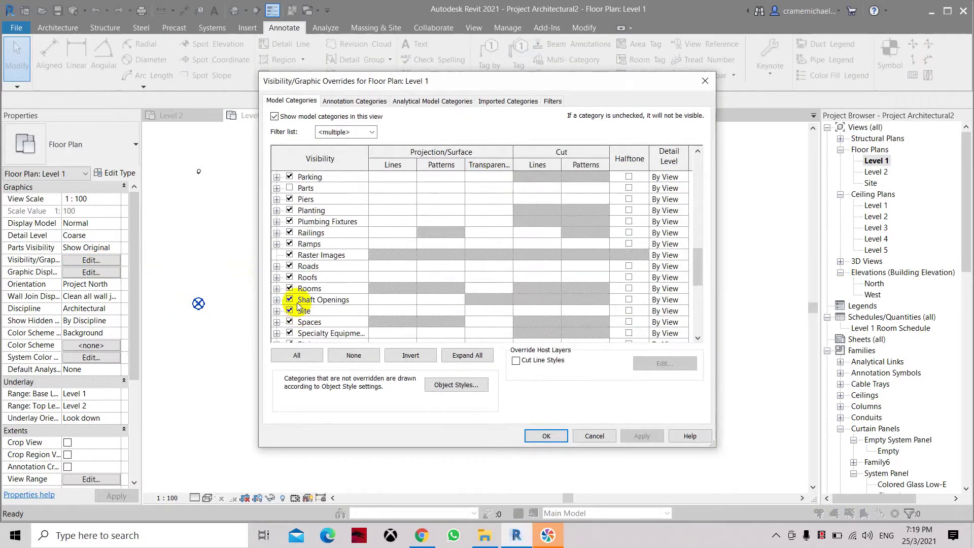
pyautogui.scroll(-3, 297, 290)
pyautogui.click(278, 267)
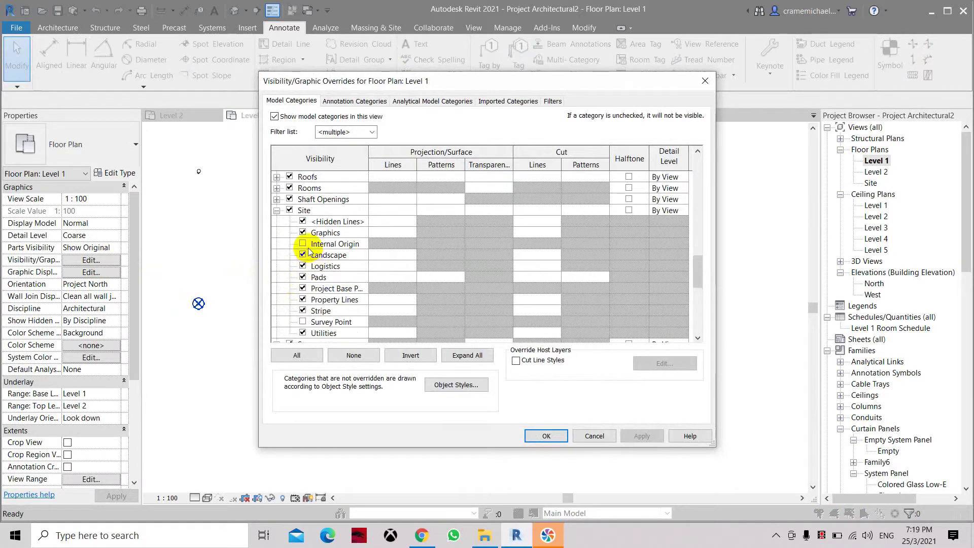
pyautogui.click(335, 244)
pyautogui.click(336, 322)
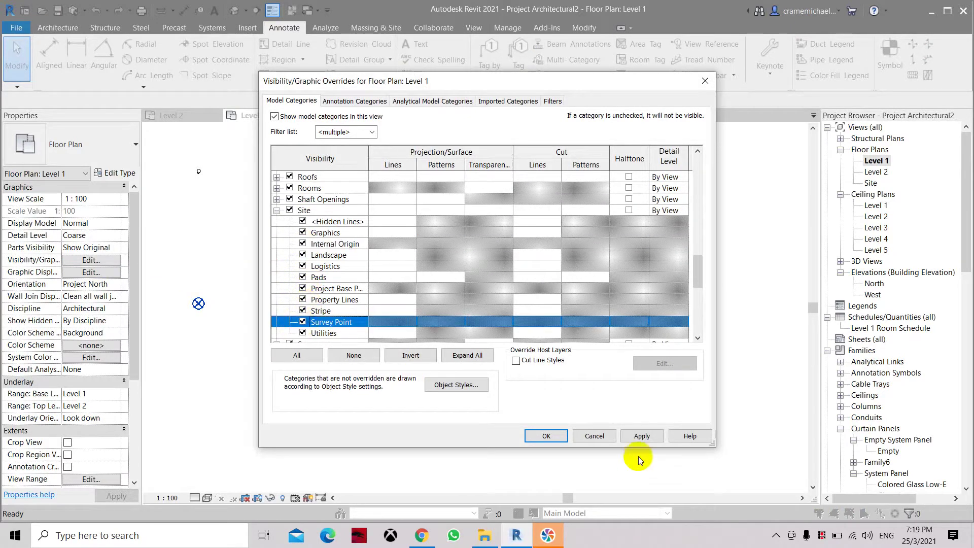
pyautogui.click(641, 435)
pyautogui.click(546, 437)
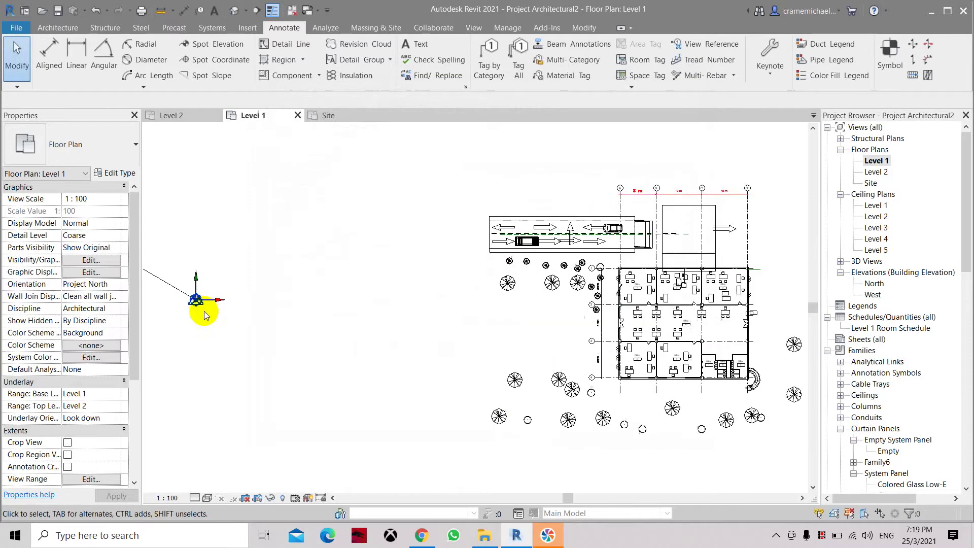
pyautogui.scroll(-2, 173, 305)
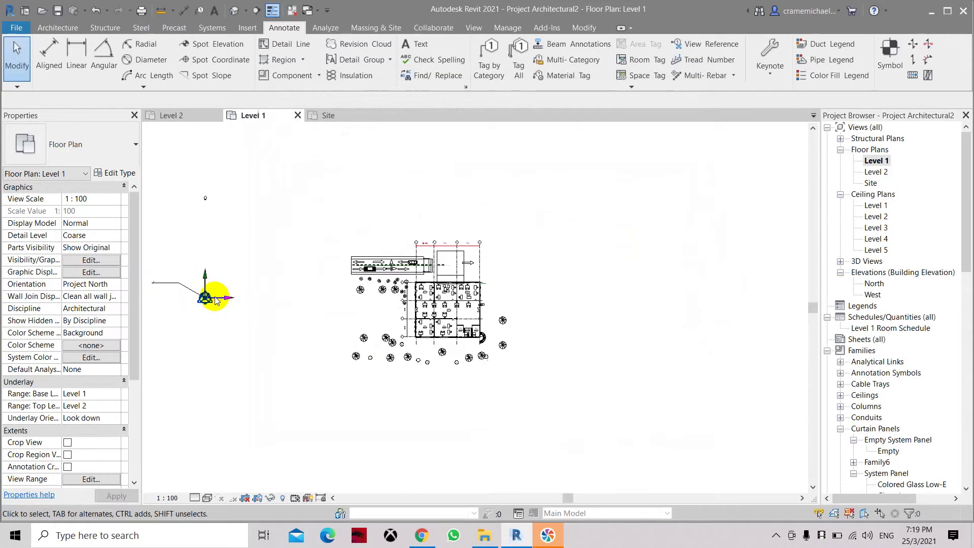
pyautogui.scroll(-2, 164, 290)
pyautogui.scroll(5, 158, 276)
pyautogui.scroll(1, 158, 275)
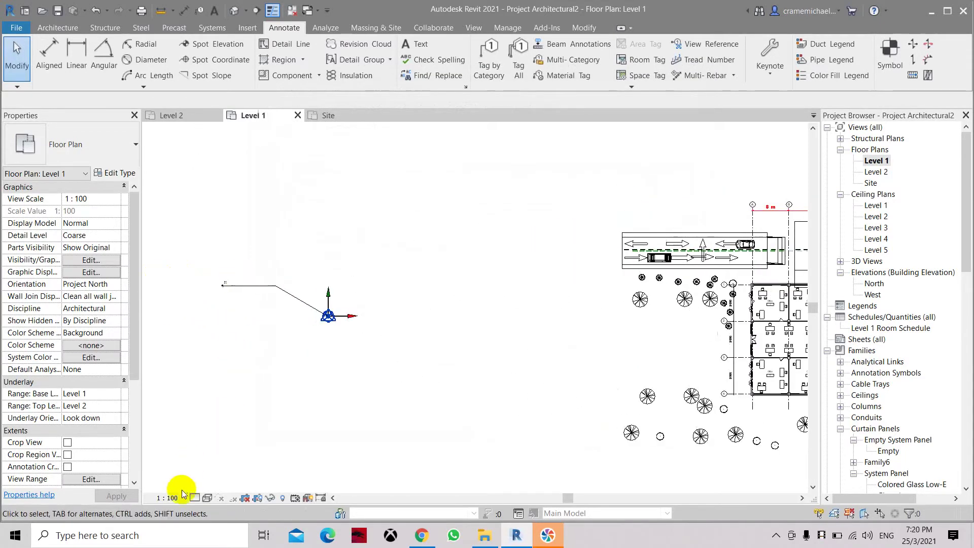
# - Change the Level 1 view scale to 1:500 from the status bar, then bring up the file commands
pyautogui.click(167, 498)
pyautogui.click(184, 456)
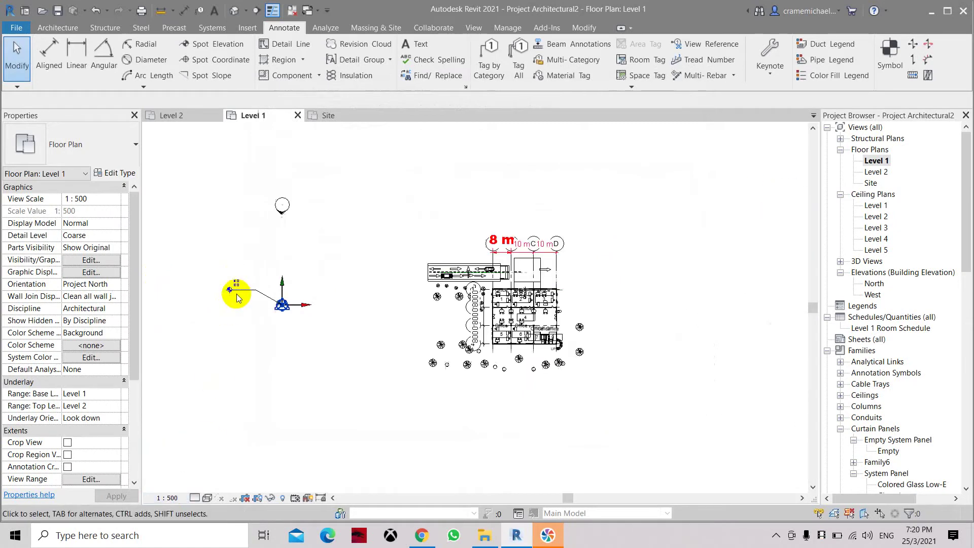
pyautogui.scroll(-3, 237, 294)
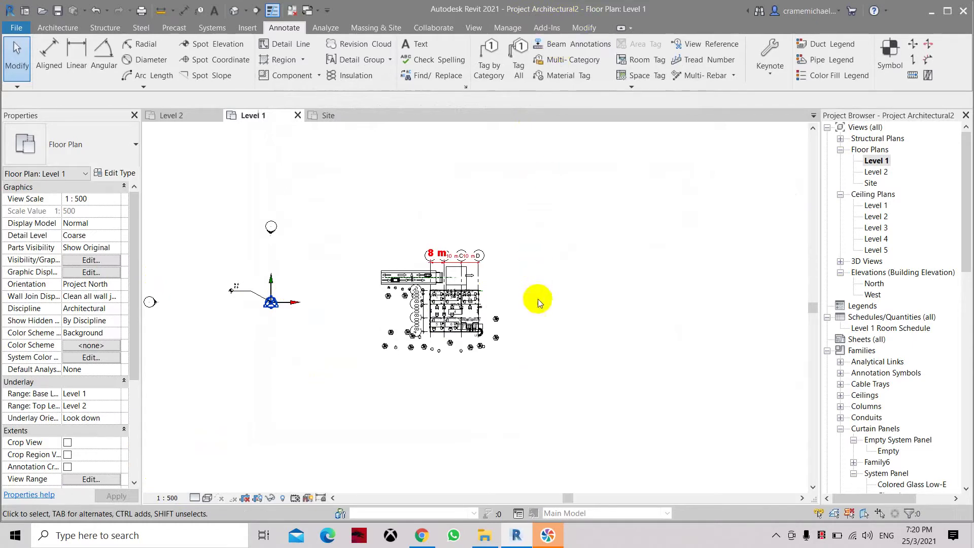
pyautogui.scroll(1, 539, 299)
pyautogui.scroll(-1, 335, 305)
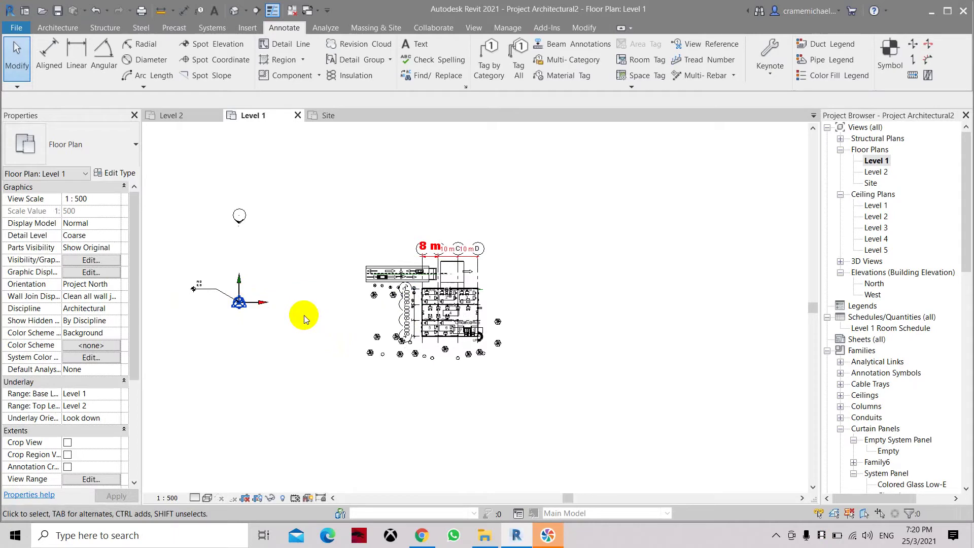
pyautogui.click(16, 28)
# - Close the architectural project saving changes, and create a new project from the Mechanical-Default_Metric template
pyautogui.click(53, 304)
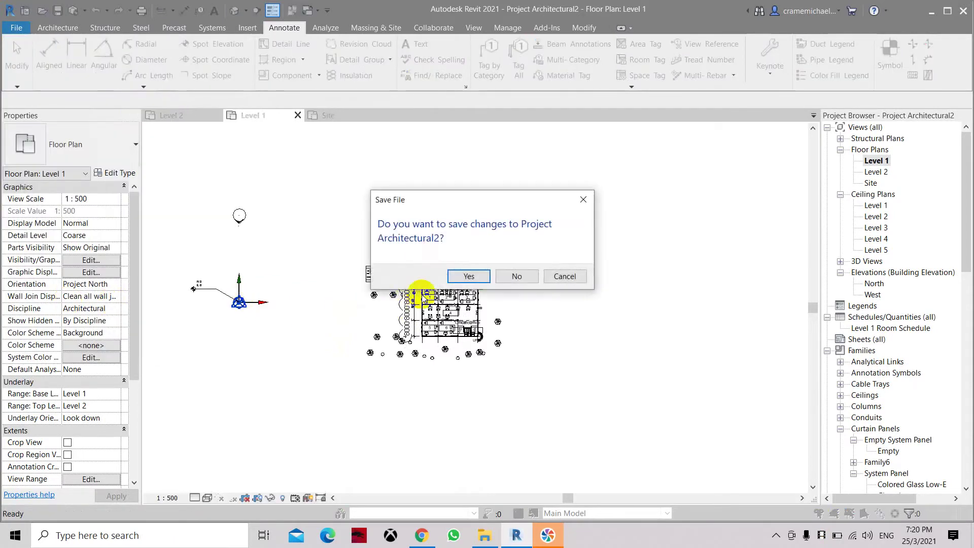
pyautogui.click(469, 276)
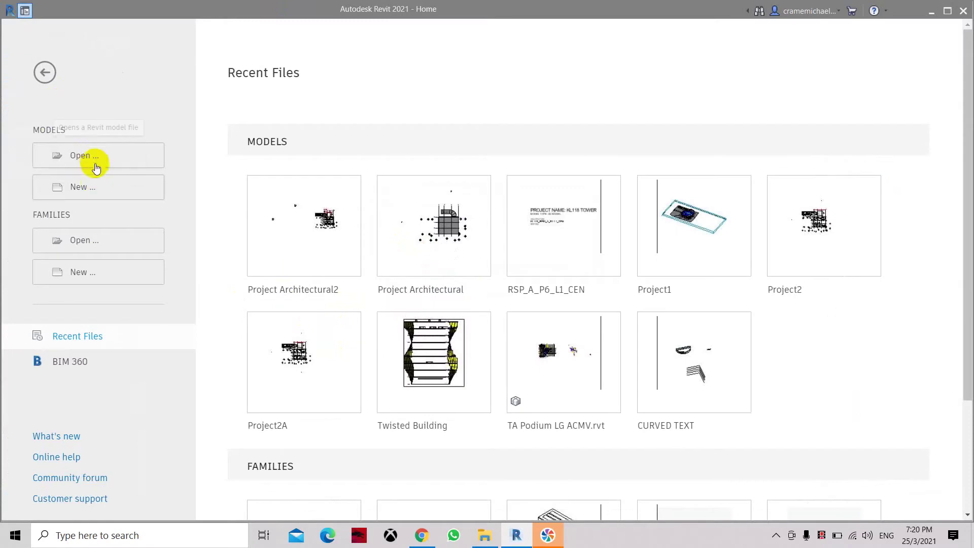
pyautogui.click(93, 187)
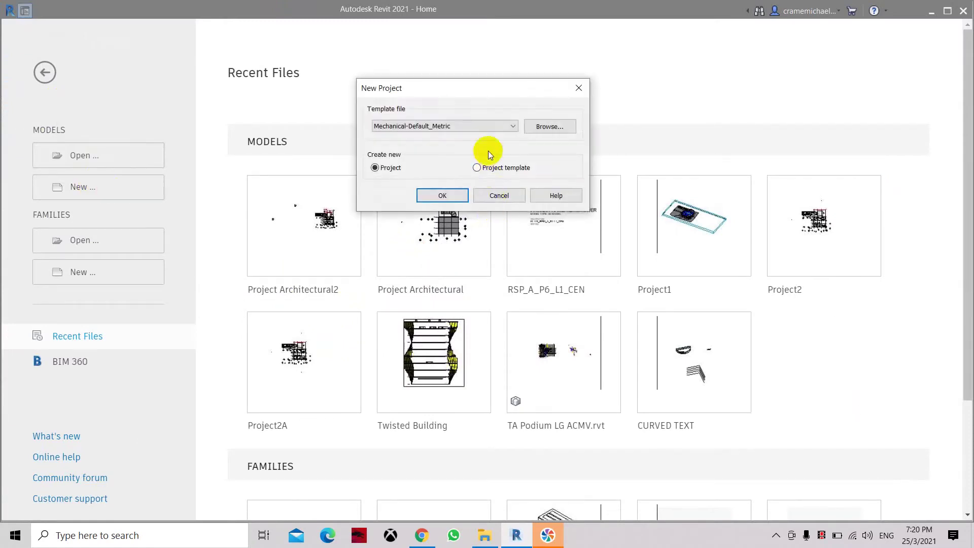
pyautogui.click(449, 193)
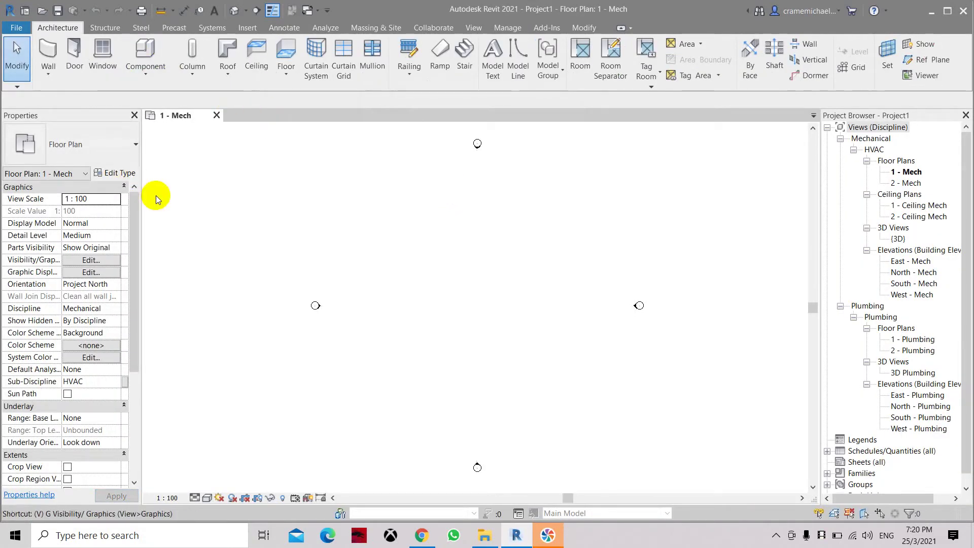
# - Via VG, turn on Internal Origin, Project Base Point and Survey Point under Site for the 1 - Mech plan
pyautogui.press('v')
pyautogui.press('g')
pyautogui.scroll(-3, 314, 316)
pyautogui.scroll(-3, 314, 316)
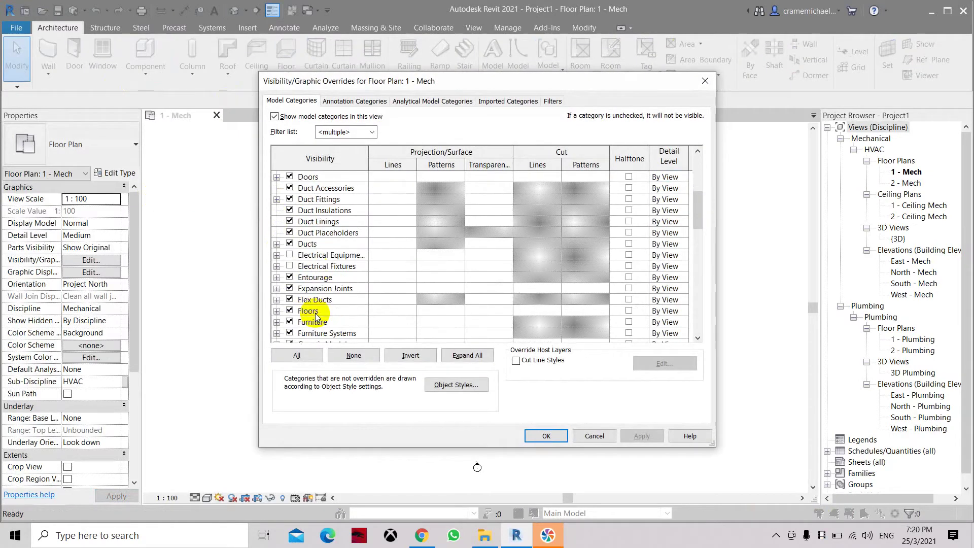
pyautogui.scroll(-2, 314, 315)
pyautogui.scroll(-3, 314, 315)
pyautogui.scroll(-3, 315, 315)
pyautogui.scroll(-3, 314, 315)
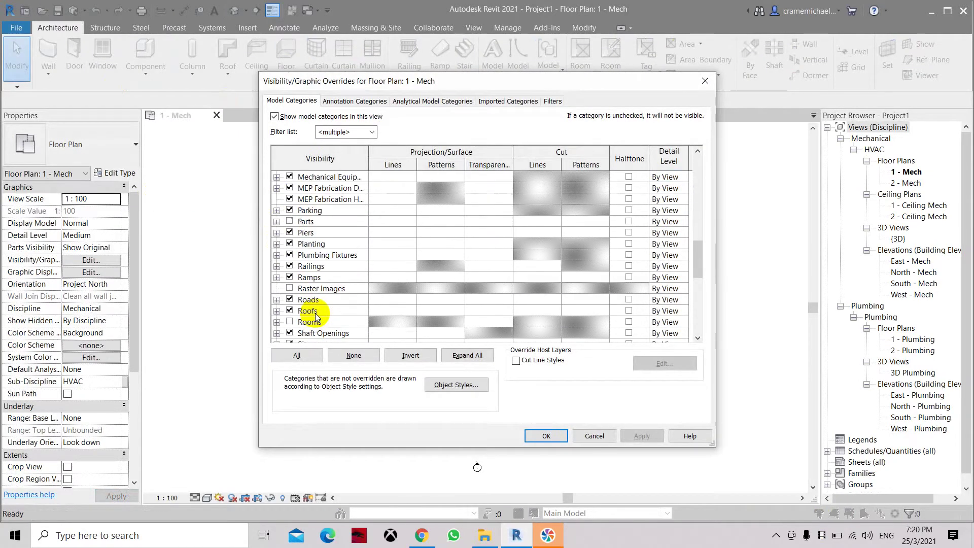
pyautogui.scroll(-3, 314, 316)
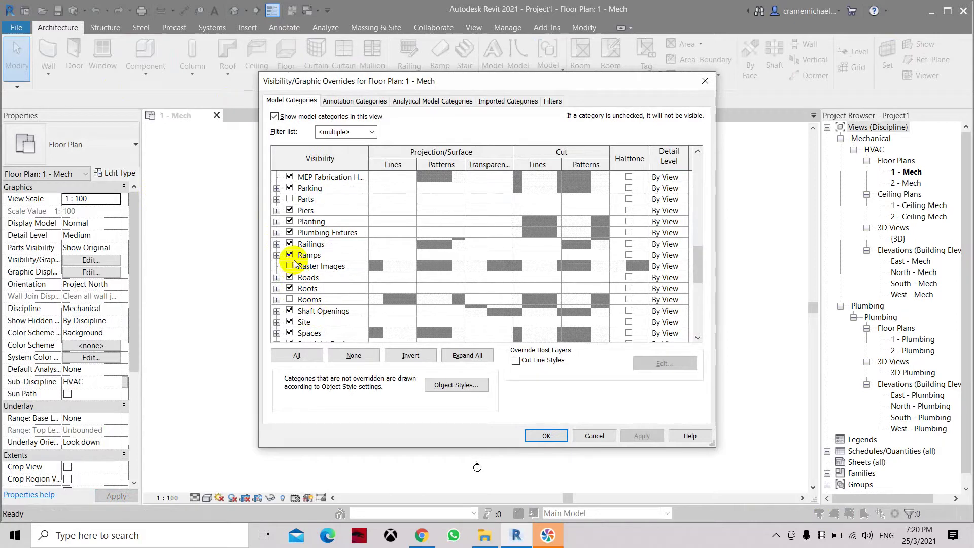
pyautogui.click(347, 131)
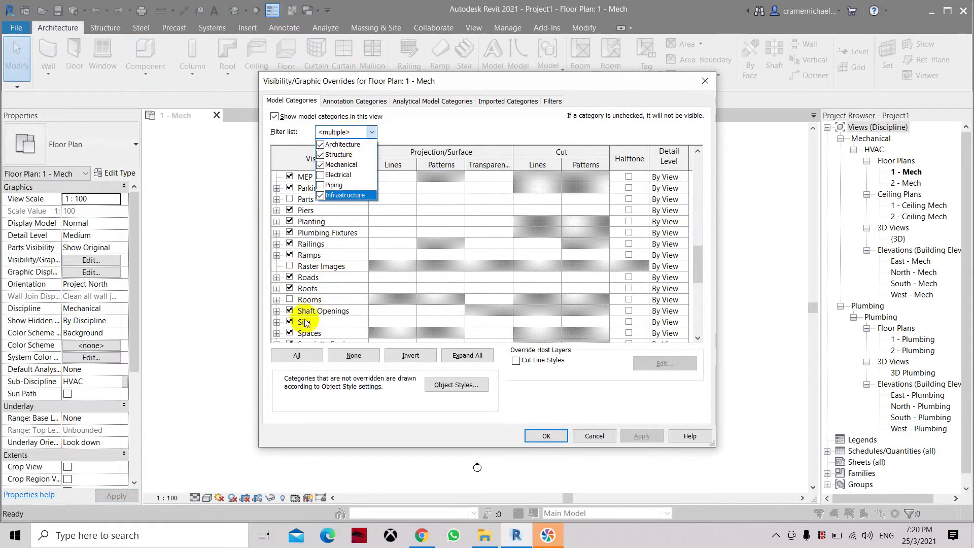
pyautogui.click(280, 322)
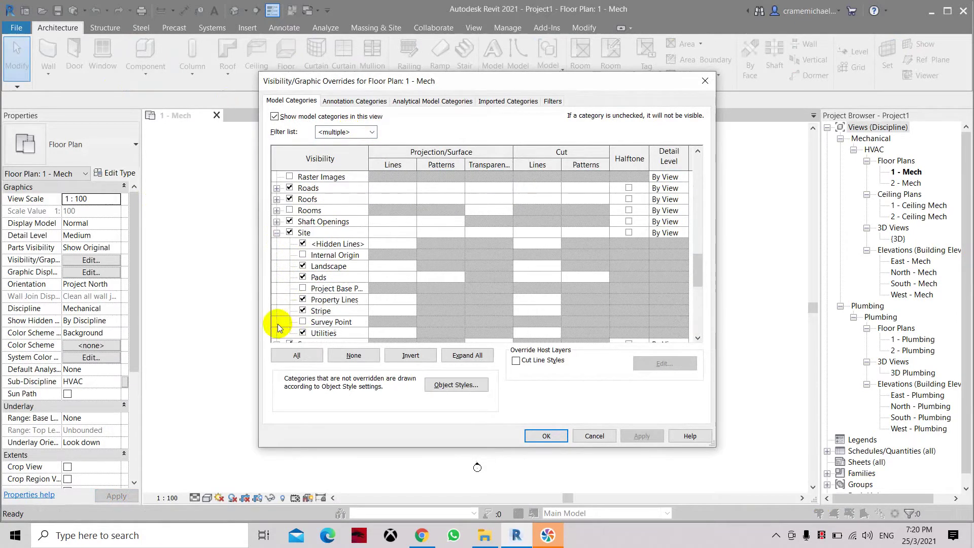
pyautogui.click(302, 255)
pyautogui.click(302, 289)
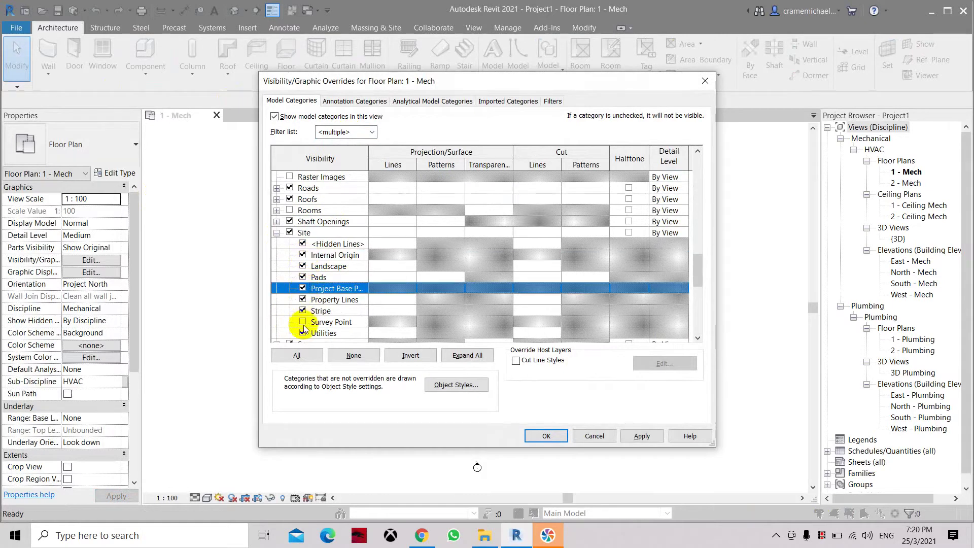
pyautogui.click(302, 322)
pyautogui.click(642, 436)
pyautogui.click(546, 435)
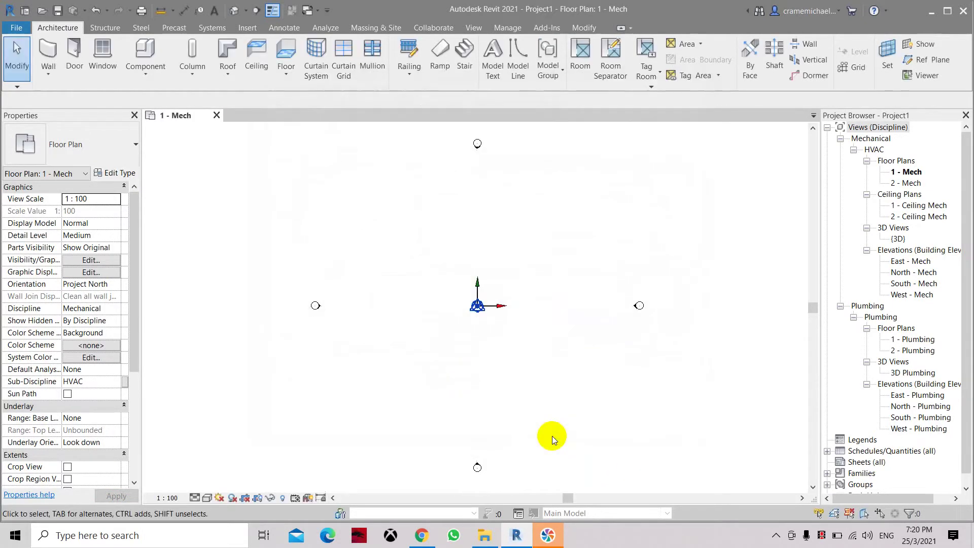
pyautogui.scroll(-1, 383, 306)
pyautogui.scroll(2, 435, 305)
pyautogui.scroll(2, 426, 275)
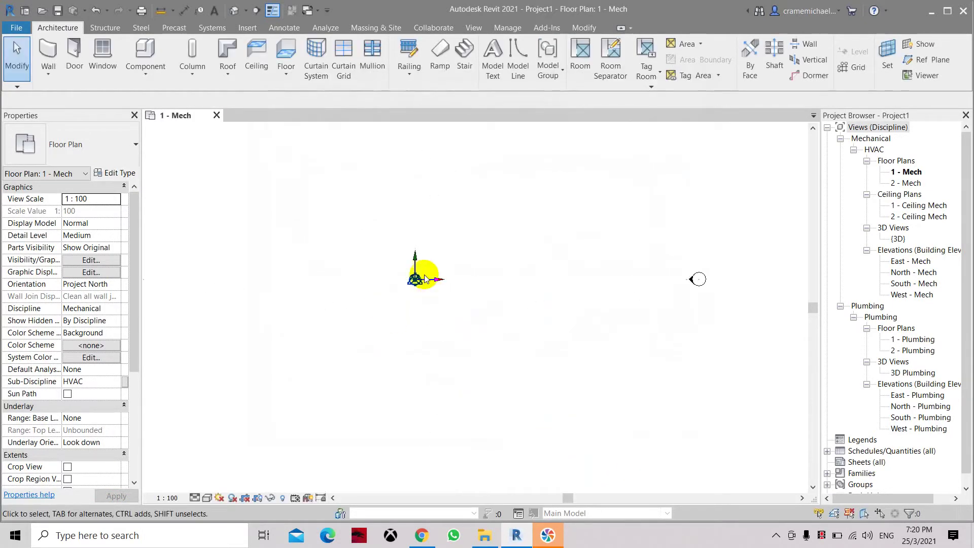
pyautogui.click(284, 27)
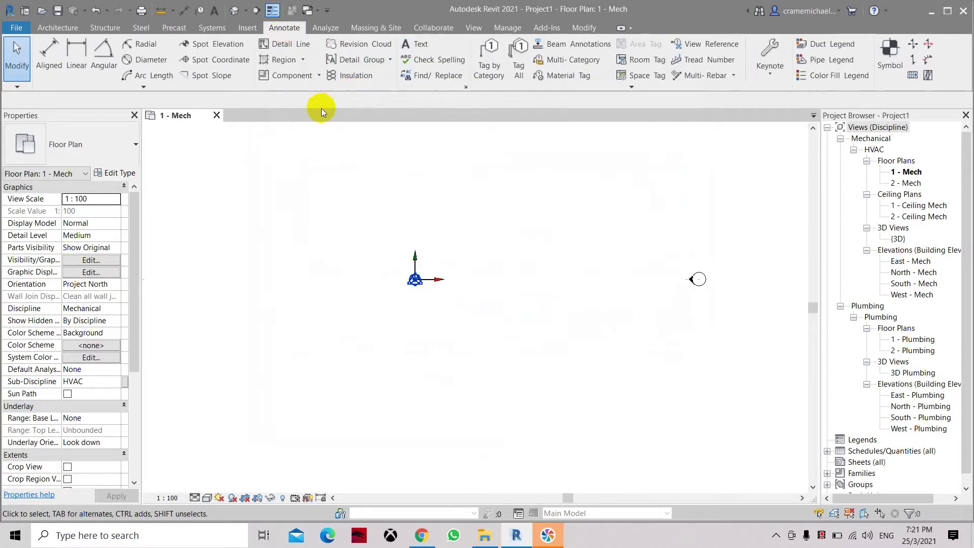
# - Place a spot coordinate at the project base point and window-select the survey point with it
pyautogui.click(220, 60)
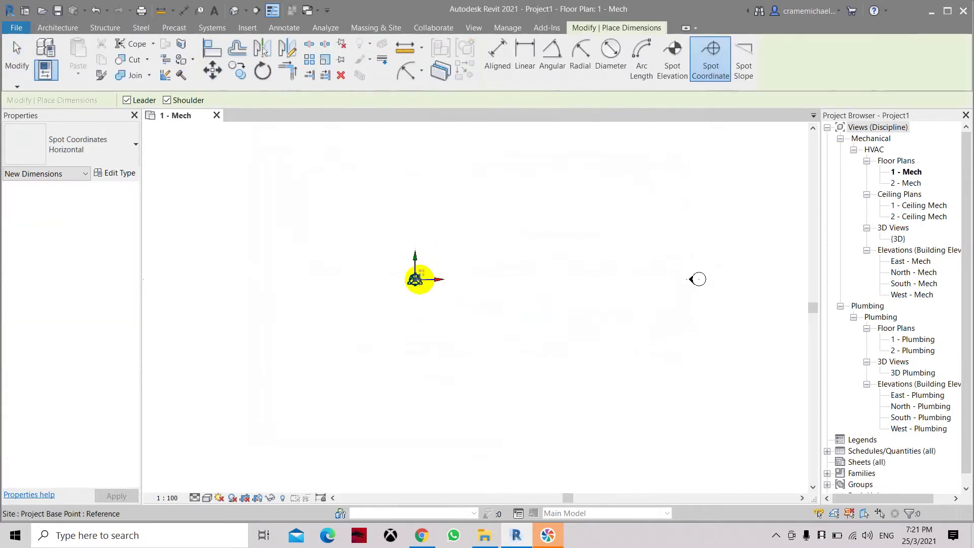
pyautogui.click(416, 279)
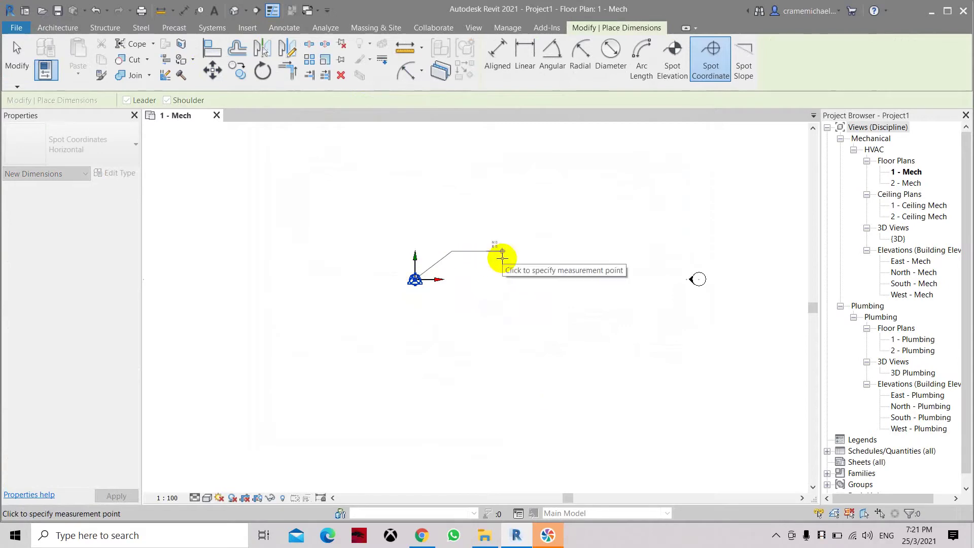
pyautogui.click(501, 259)
pyautogui.moveTo(487, 293); pyautogui.dragTo(430, 298, button='middle')
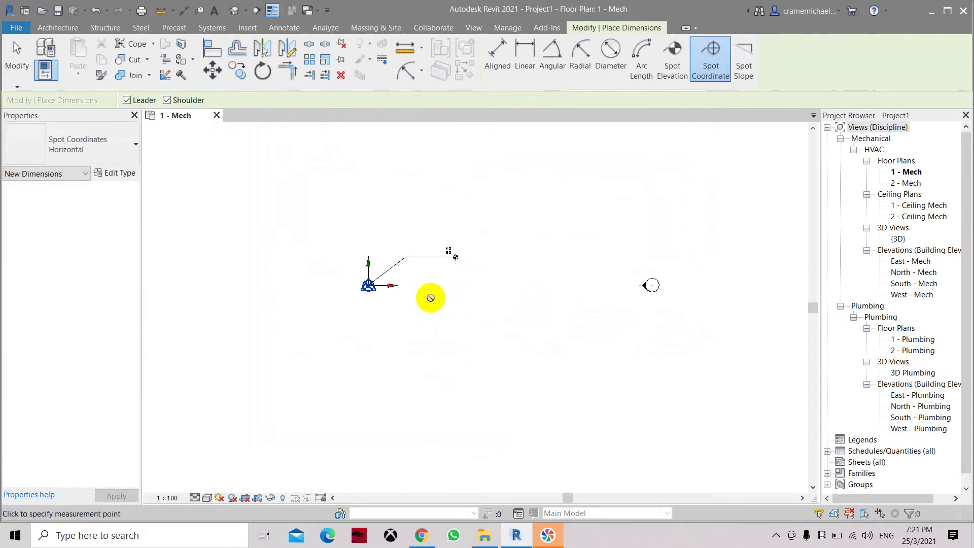
pyautogui.press('Escape')
pyautogui.moveTo(257, 196); pyautogui.dragTo(510, 364)
# - Move the survey point 18000 to the left, then delete the spot coordinate annotation
pyautogui.click(212, 73)
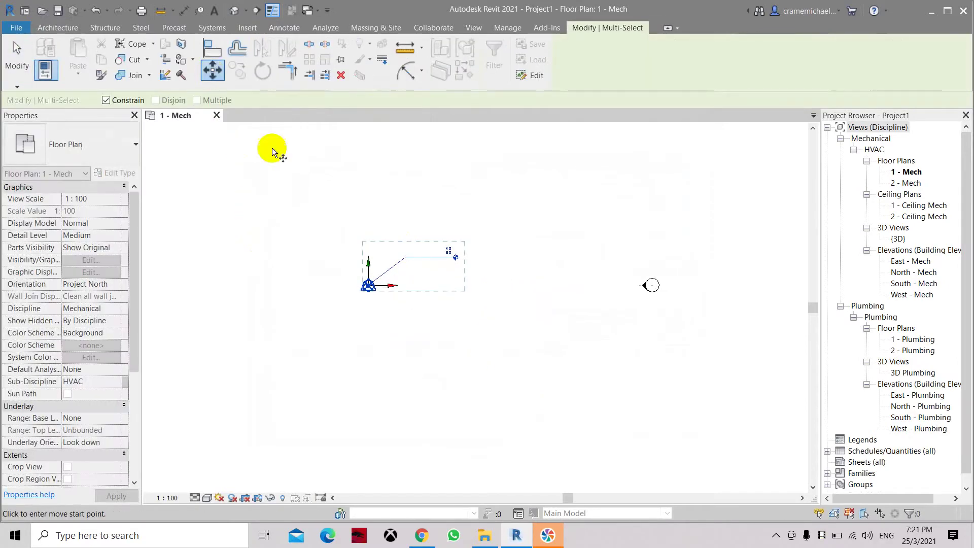
pyautogui.click(368, 286)
pyautogui.click(163, 275)
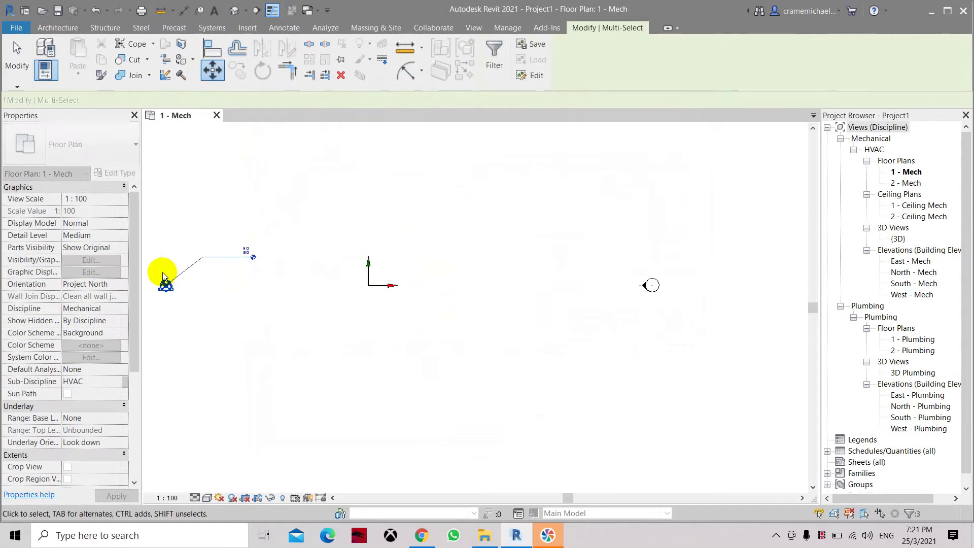
pyautogui.press('Escape')
pyautogui.moveTo(279, 285)
pyautogui.mouseDown(button='middle')
pyautogui.moveTo(398, 269)
pyautogui.moveTo(422, 295)
pyautogui.mouseUp(button='middle')
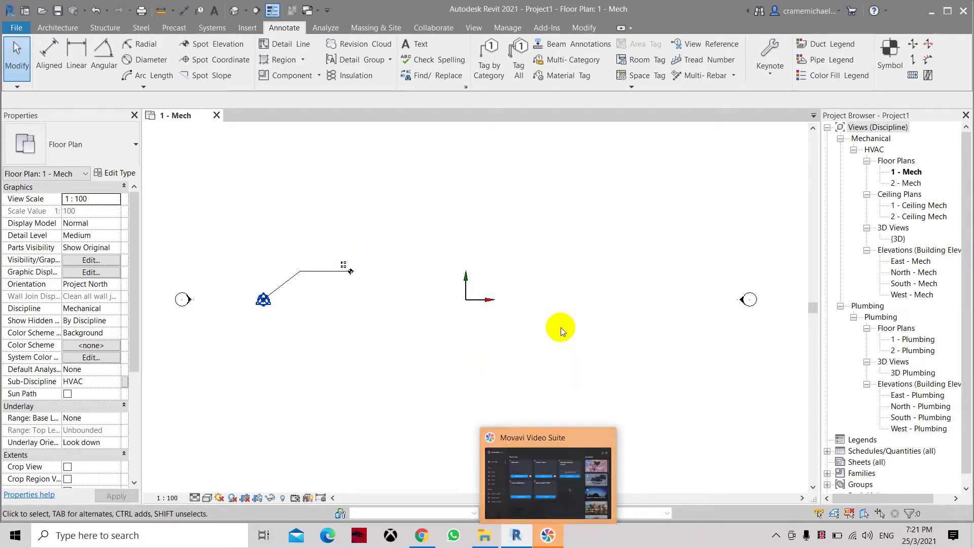
pyautogui.click(326, 267)
pyautogui.press('Delete')
pyautogui.scroll(2, 281, 304)
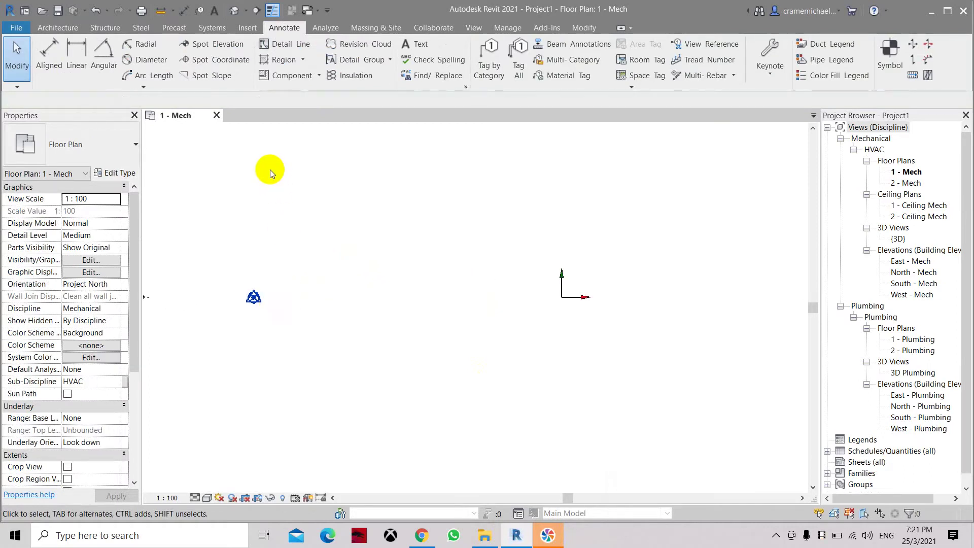
pyautogui.scroll(-2, 270, 170)
pyautogui.moveTo(438, 236); pyautogui.dragTo(422, 300, button='middle')
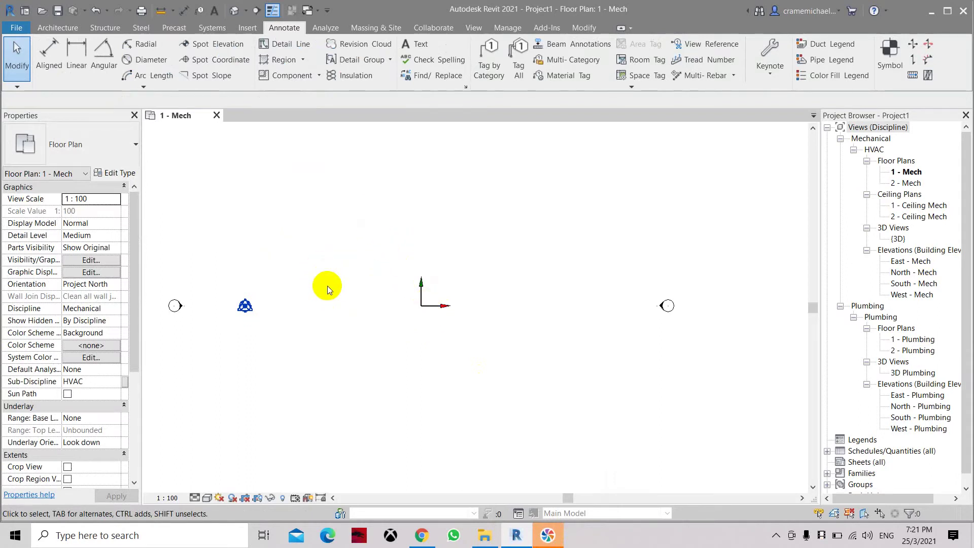
pyautogui.scroll(-1, 327, 285)
# - Link Project Architectural2.rvt into the 1 - Mech plan and inspect the linked layout beside the origin markers
pyautogui.click(245, 28)
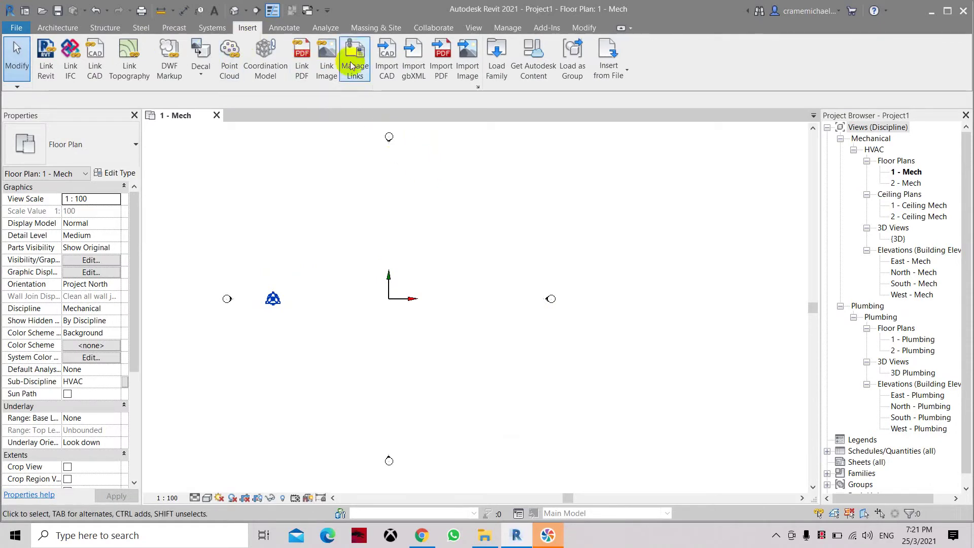
pyautogui.click(48, 59)
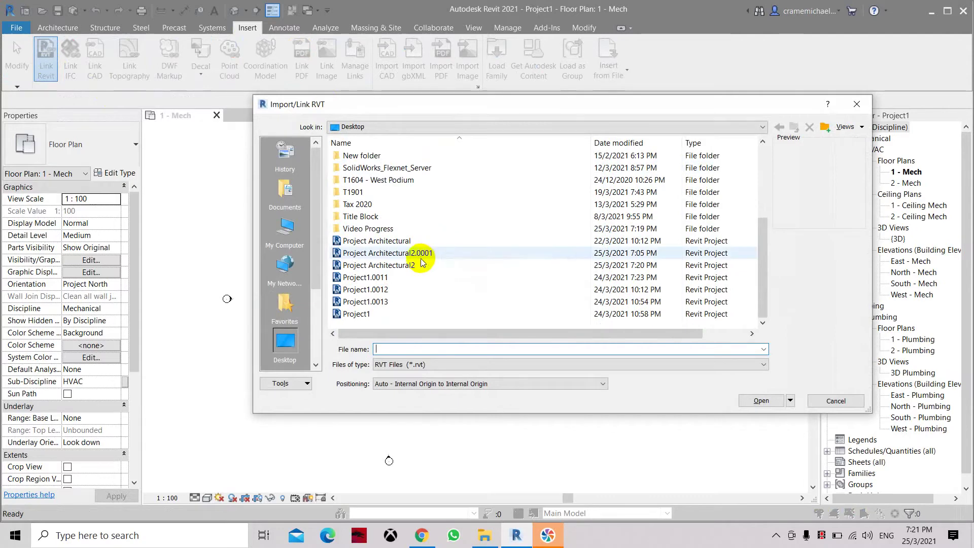
pyautogui.click(387, 266)
pyautogui.click(761, 400)
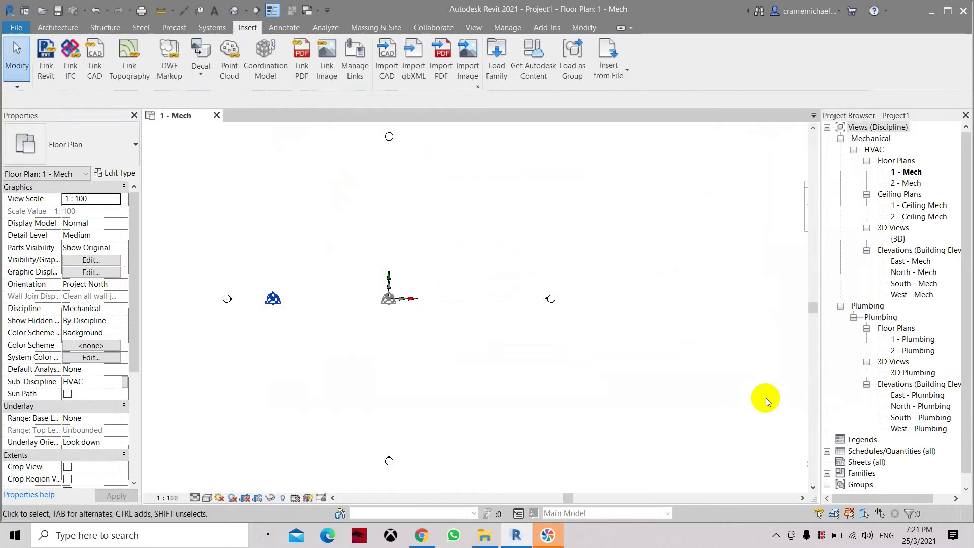
pyautogui.scroll(-2, 488, 305)
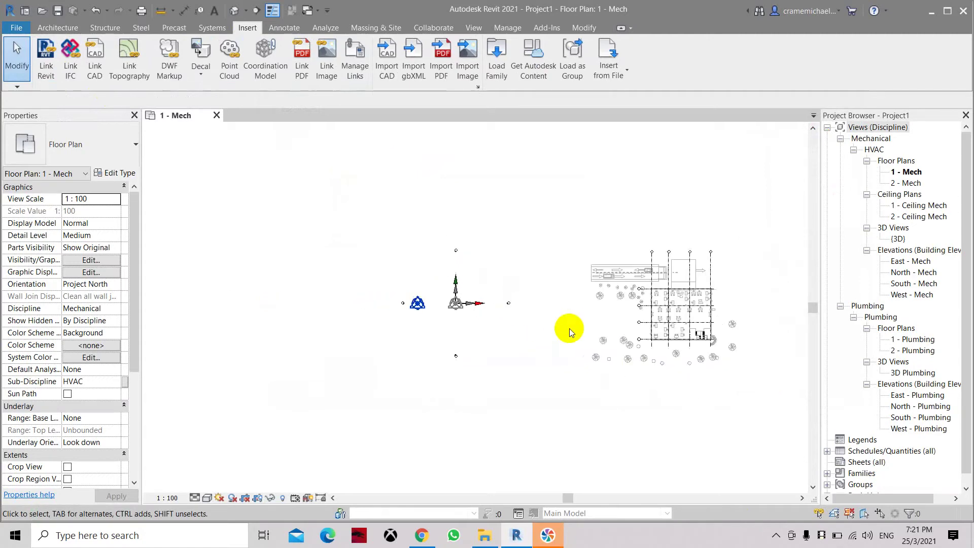
pyautogui.scroll(-1, 438, 305)
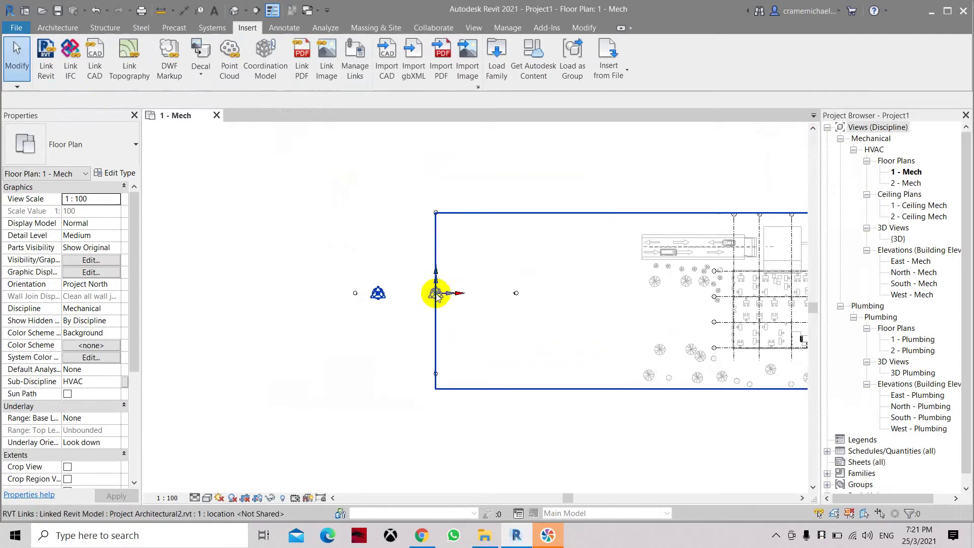
pyautogui.scroll(-1, 452, 305)
pyautogui.scroll(1, 453, 305)
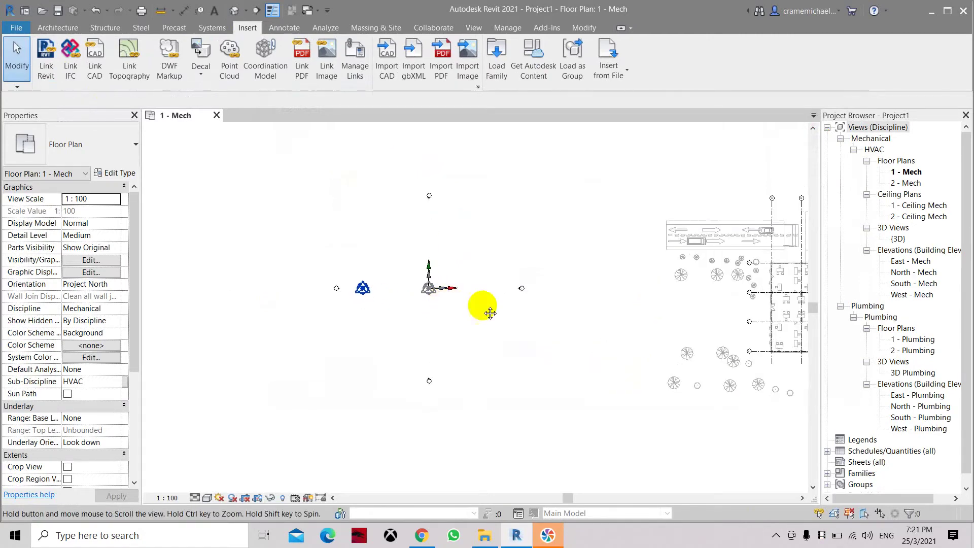
pyautogui.moveTo(656, 295); pyautogui.dragTo(508, 298, button='middle')
pyautogui.click(521, 251)
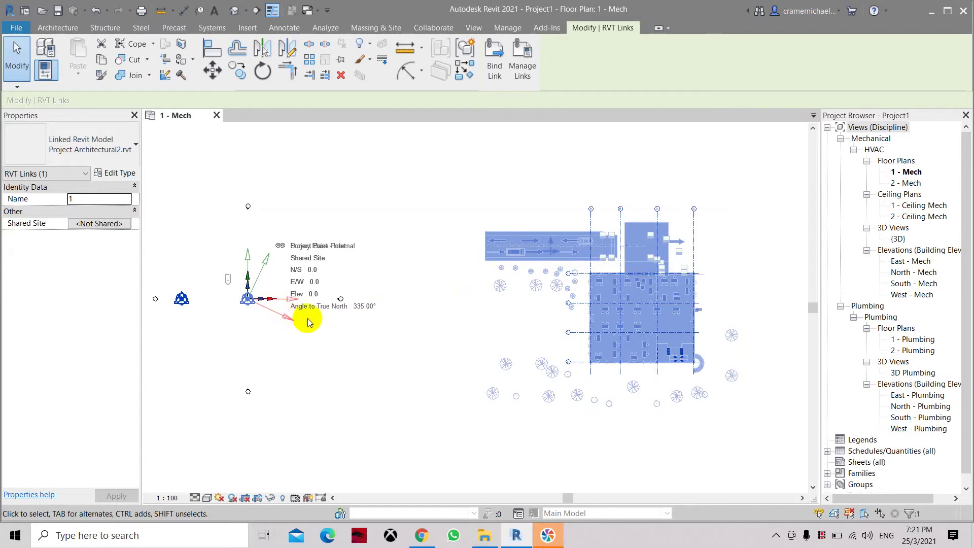
pyautogui.click(227, 281)
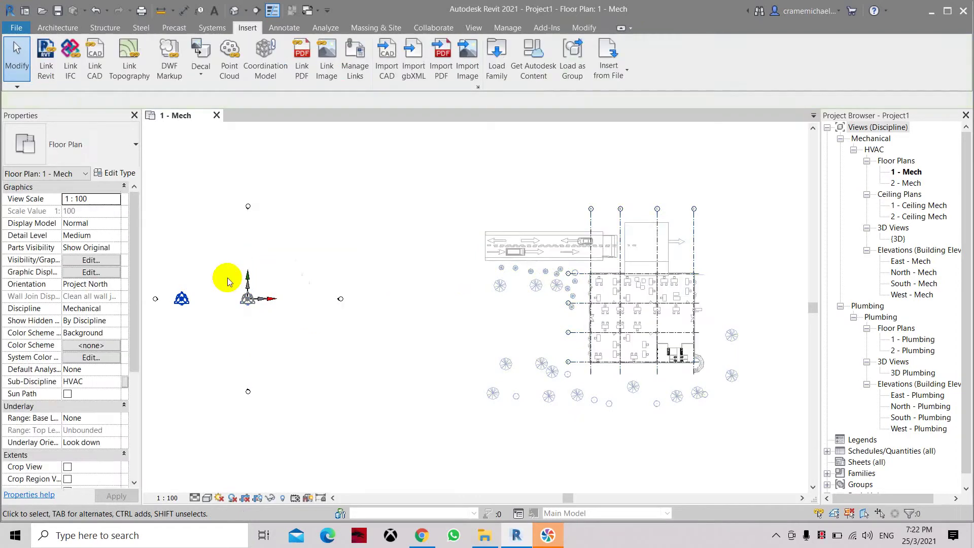
pyautogui.scroll(-2, 228, 282)
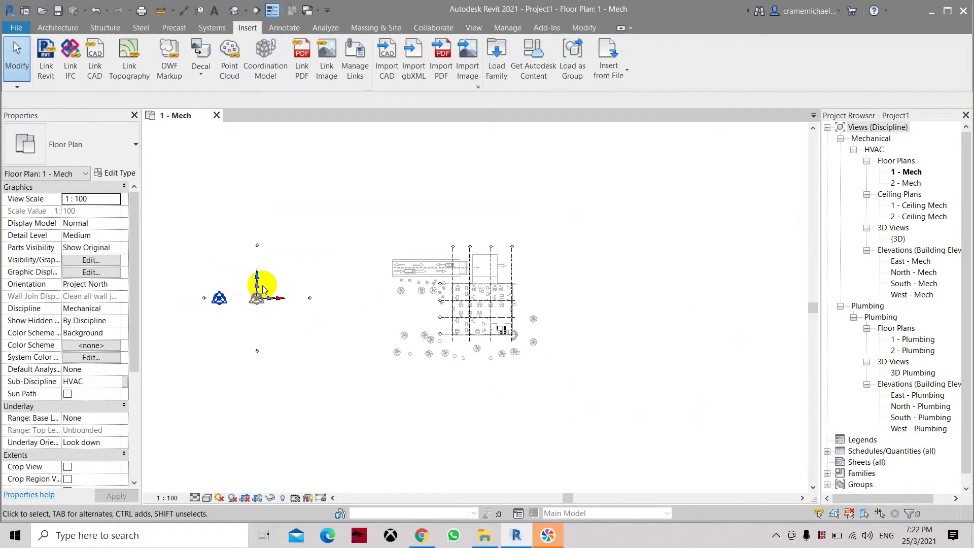
pyautogui.scroll(2, 263, 297)
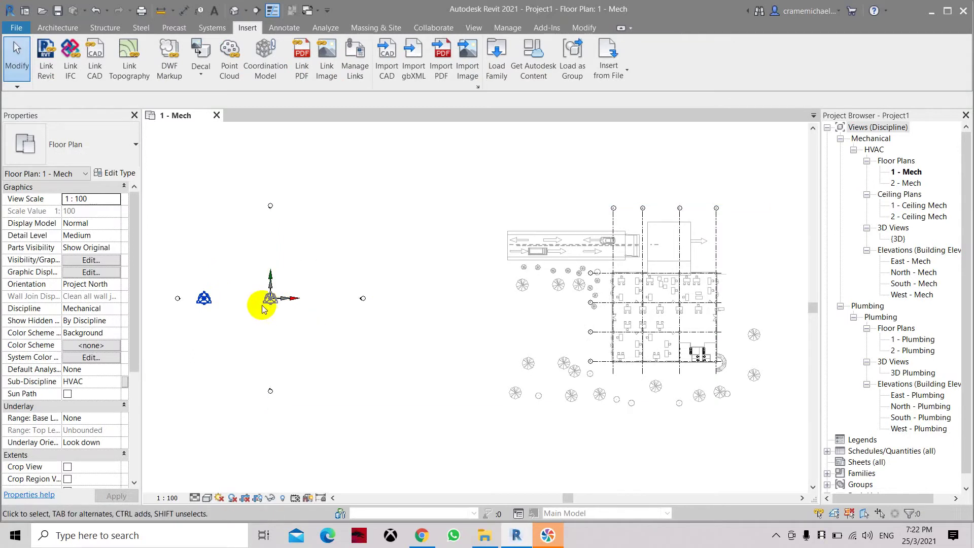
# - Window-select the base and survey points and move them from the survey point to a new position, then switch to Manage
pyautogui.moveTo(188, 271); pyautogui.dragTo(240, 331)
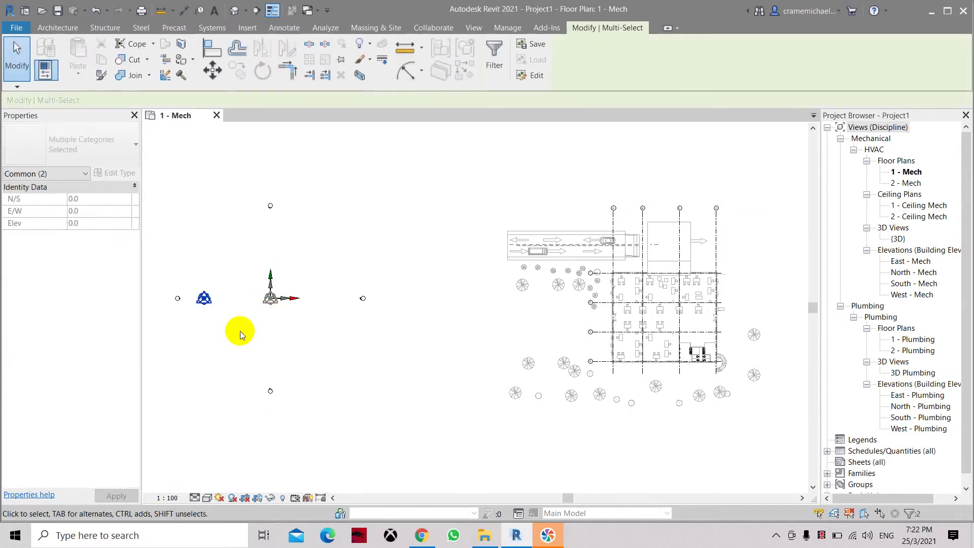
pyautogui.click(215, 71)
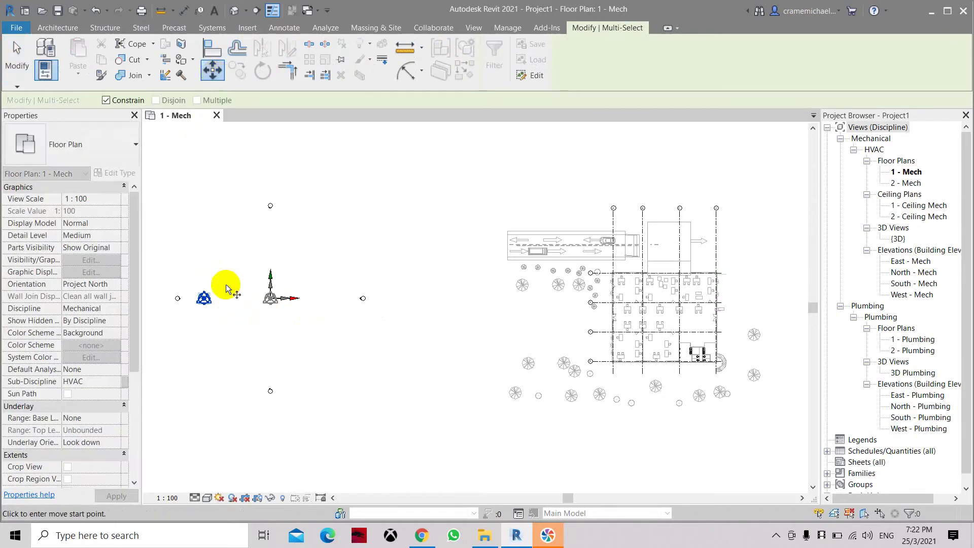
pyautogui.click(203, 297)
pyautogui.click(272, 297)
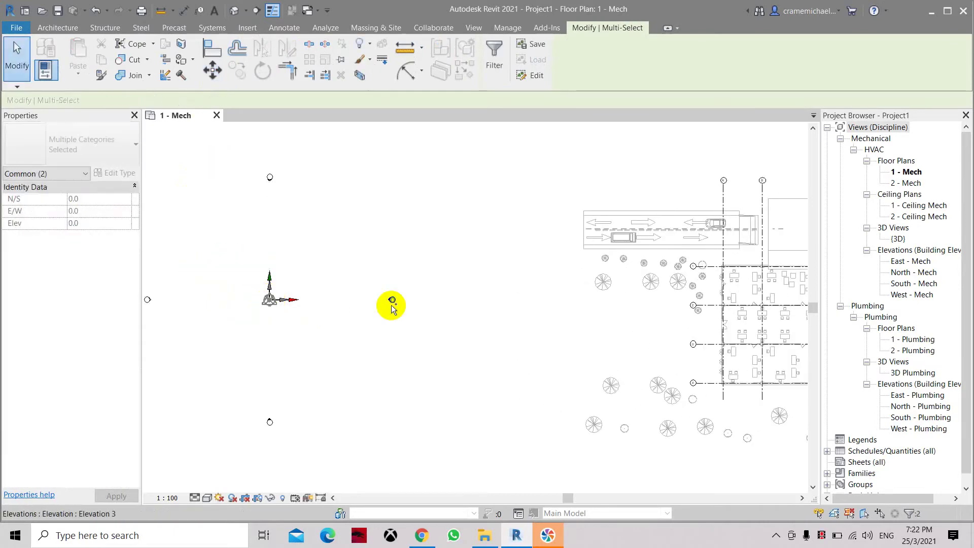
pyautogui.press('Escape')
pyautogui.scroll(-2, 392, 305)
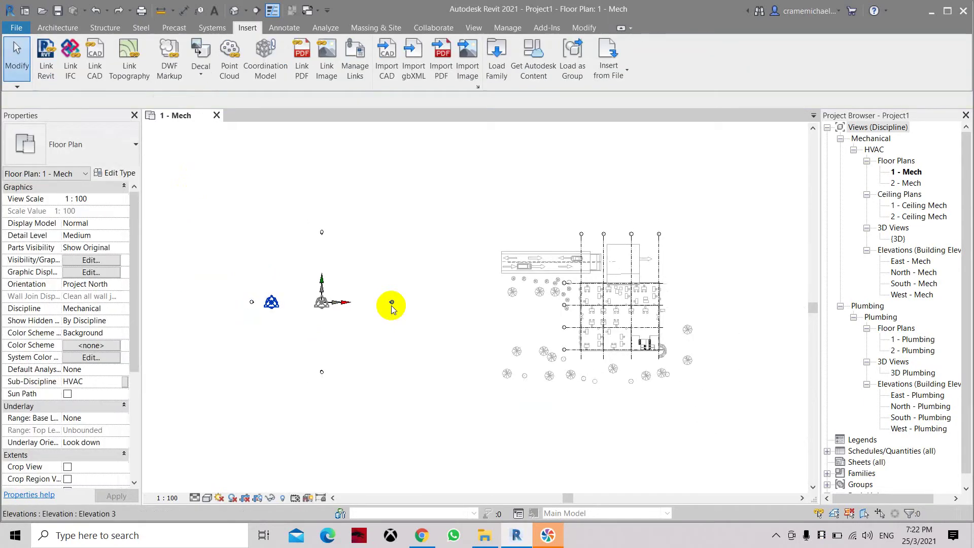
pyautogui.scroll(1, 391, 306)
pyautogui.click(508, 28)
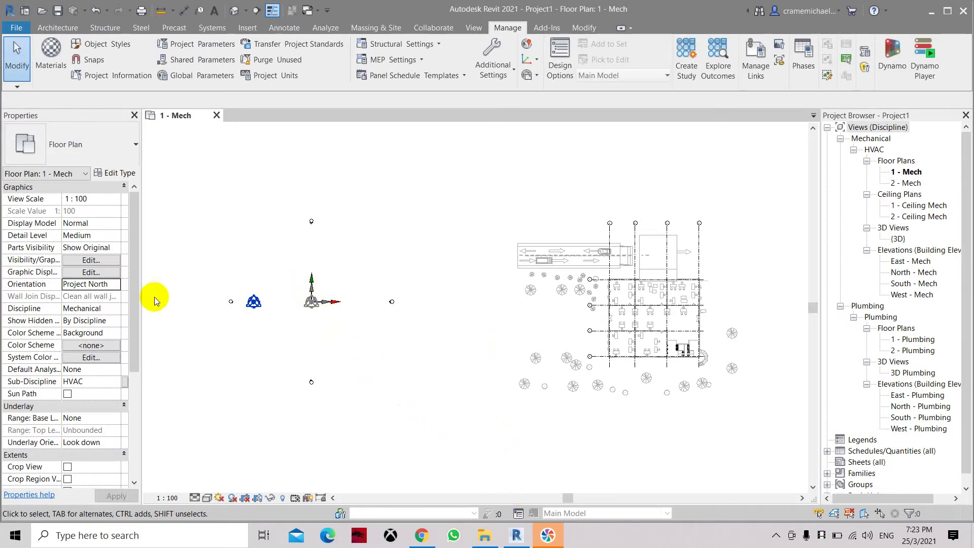
# - Set the 1 - Mech plan's Orientation property to True North and apply it
pyautogui.click(112, 286)
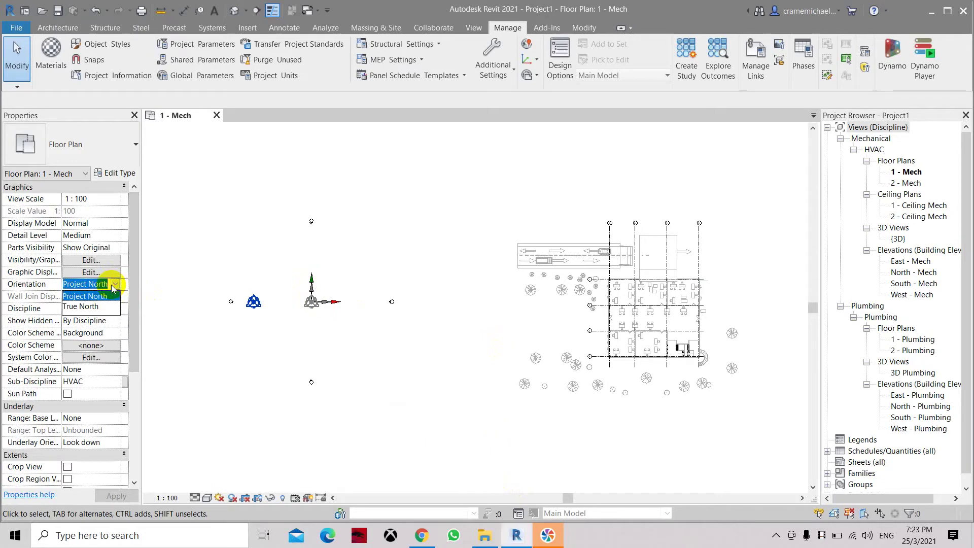
pyautogui.click(94, 307)
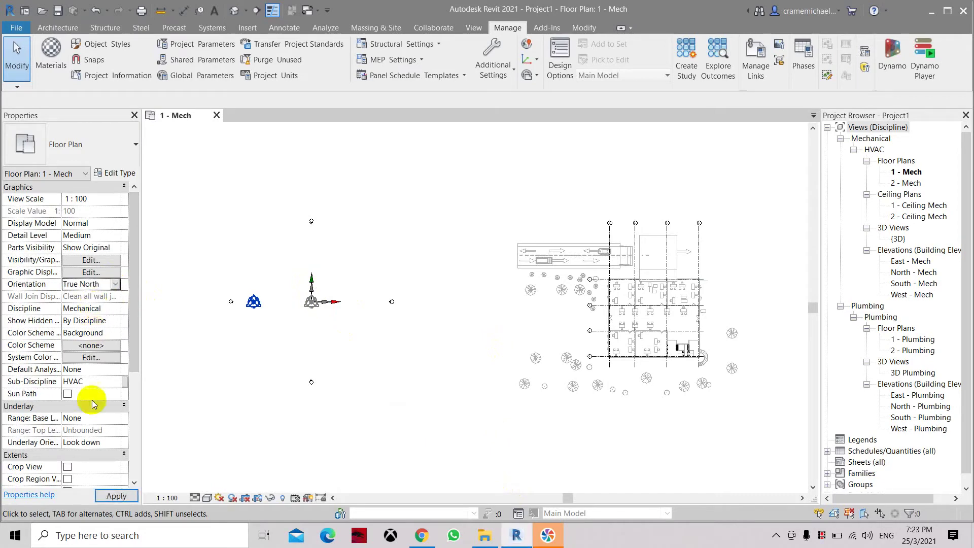
pyautogui.click(117, 496)
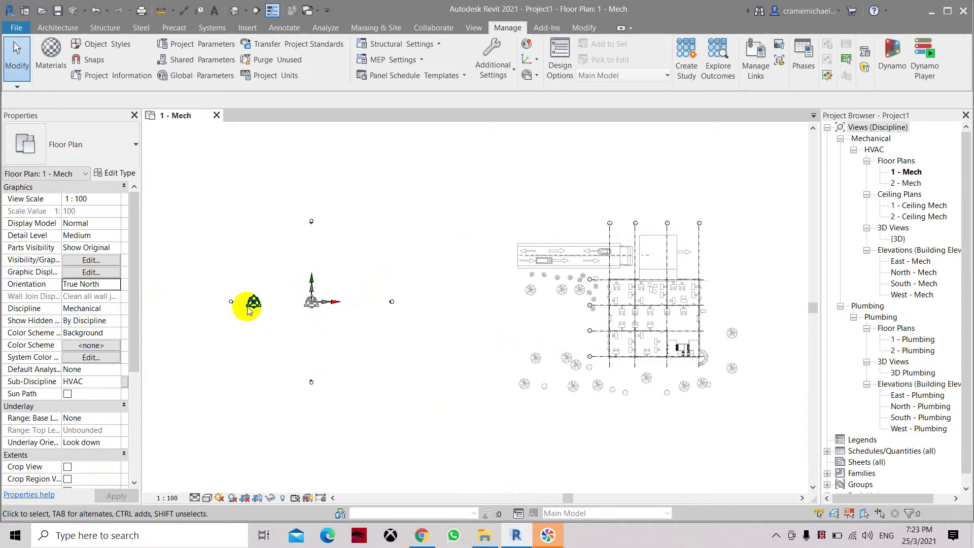
pyautogui.scroll(1, 254, 302)
pyautogui.scroll(-1, 254, 302)
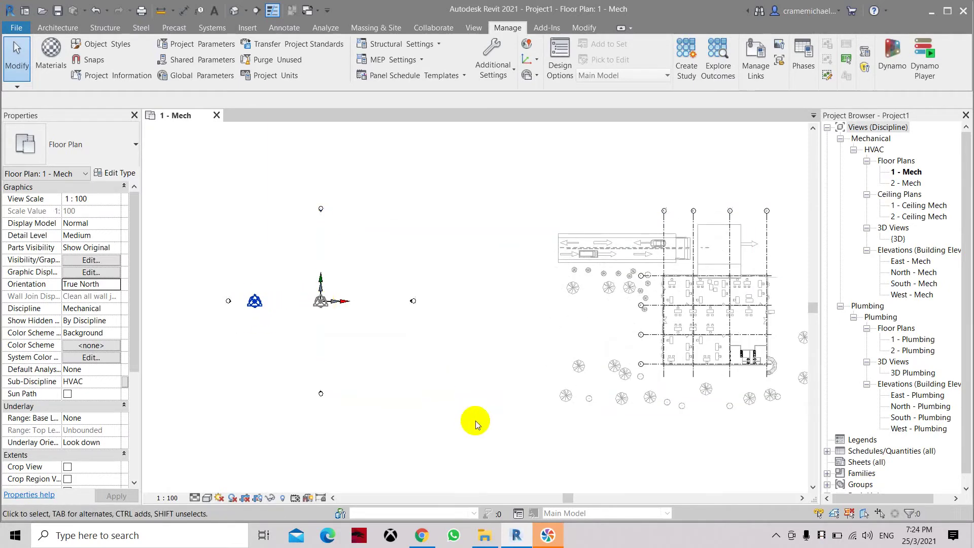
pyautogui.click(508, 73)
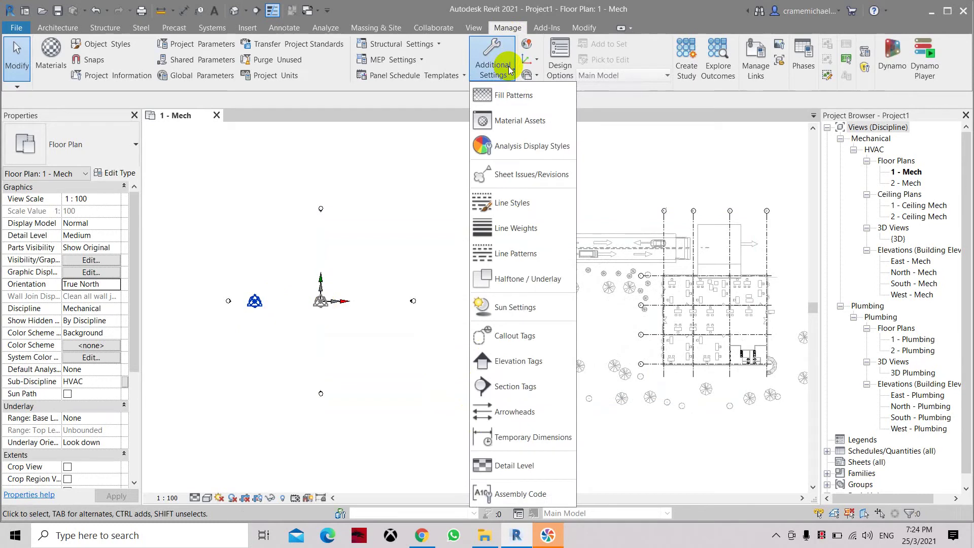
pyautogui.click(422, 98)
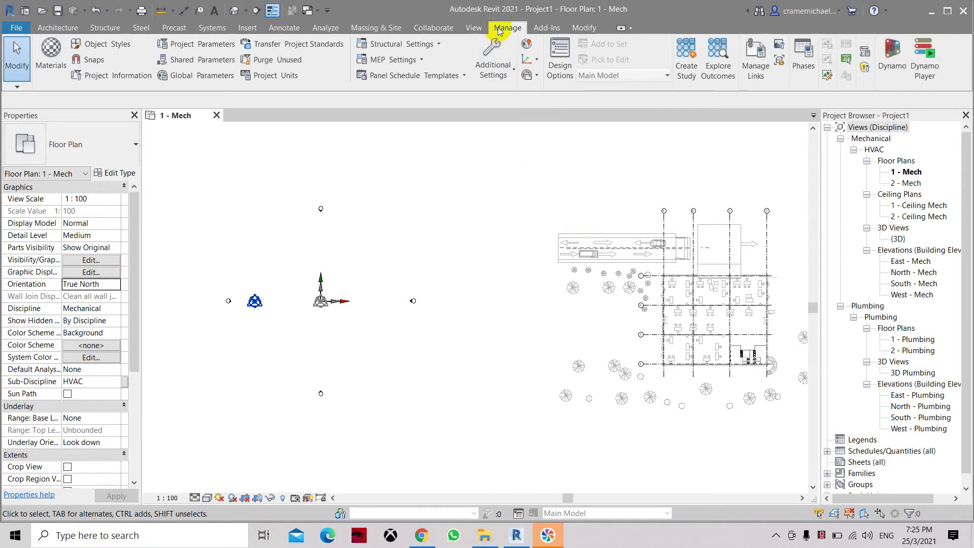
pyautogui.click(528, 47)
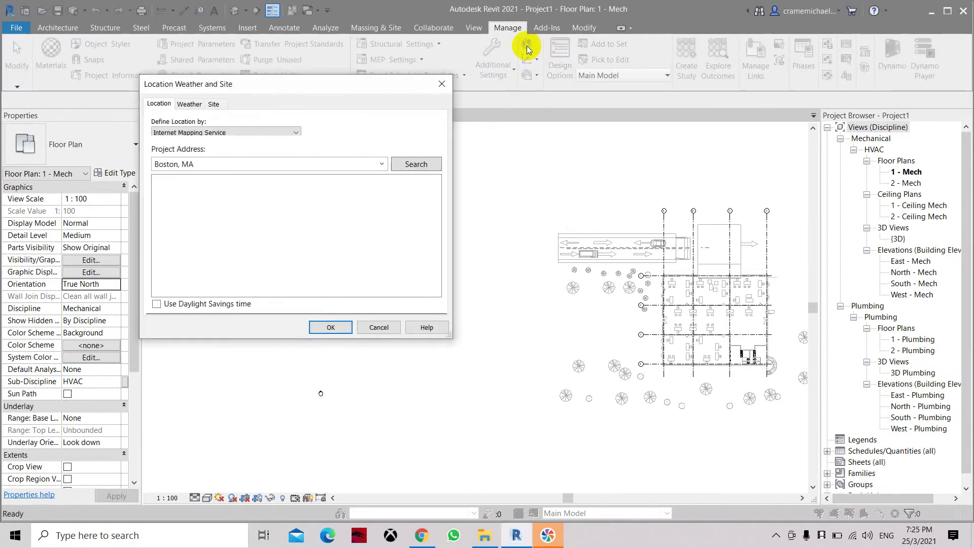
pyautogui.click(443, 83)
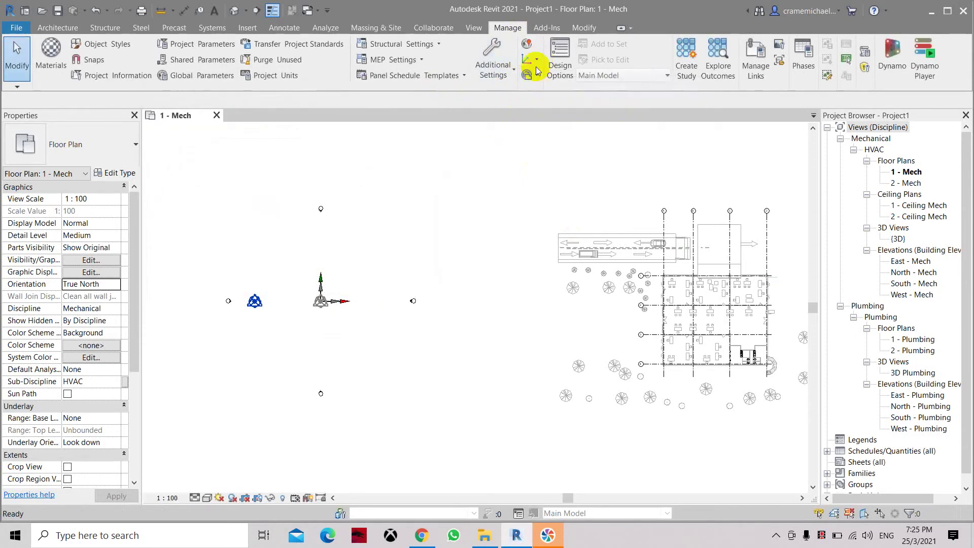
# - Use Acquire Coordinates on the linked architectural model, then window-select the points near the origin
pyautogui.click(537, 65)
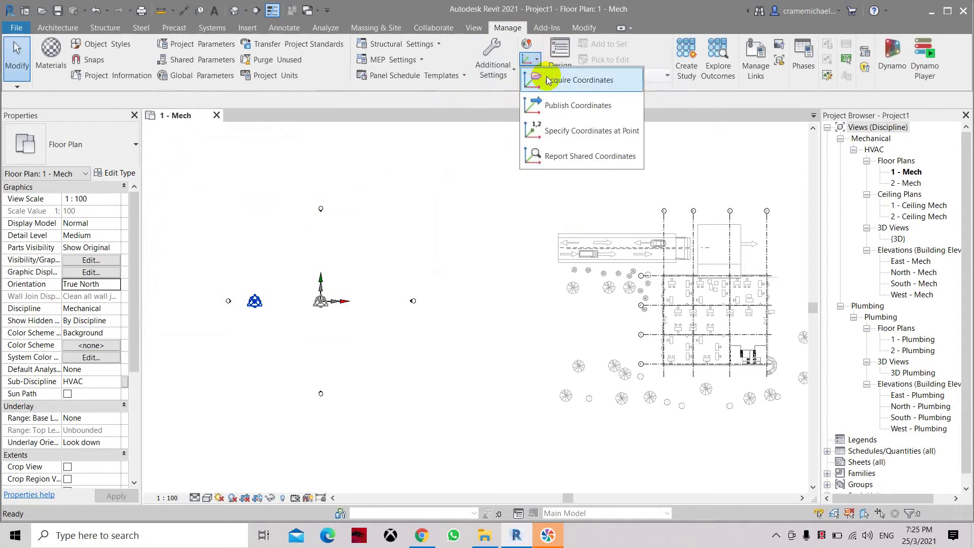
pyautogui.click(549, 82)
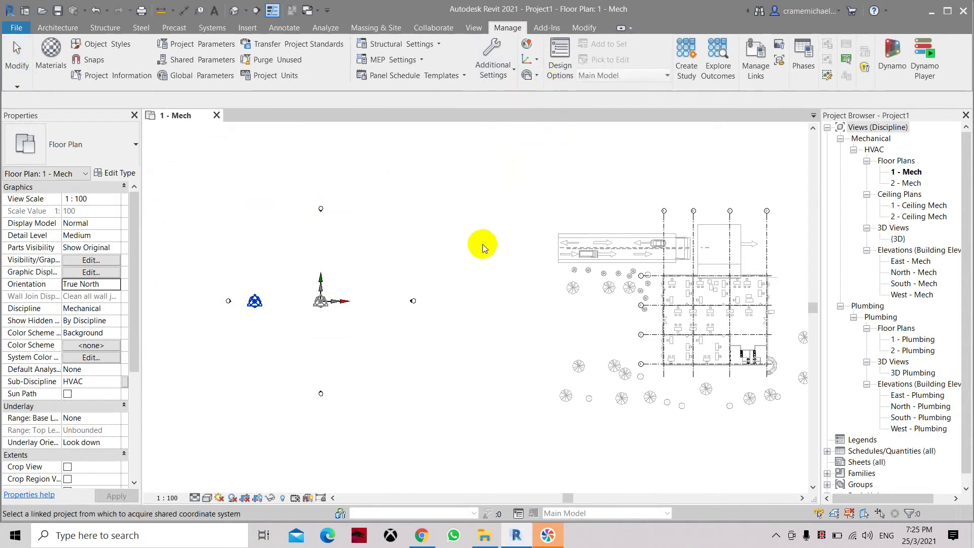
pyautogui.scroll(-2, 483, 245)
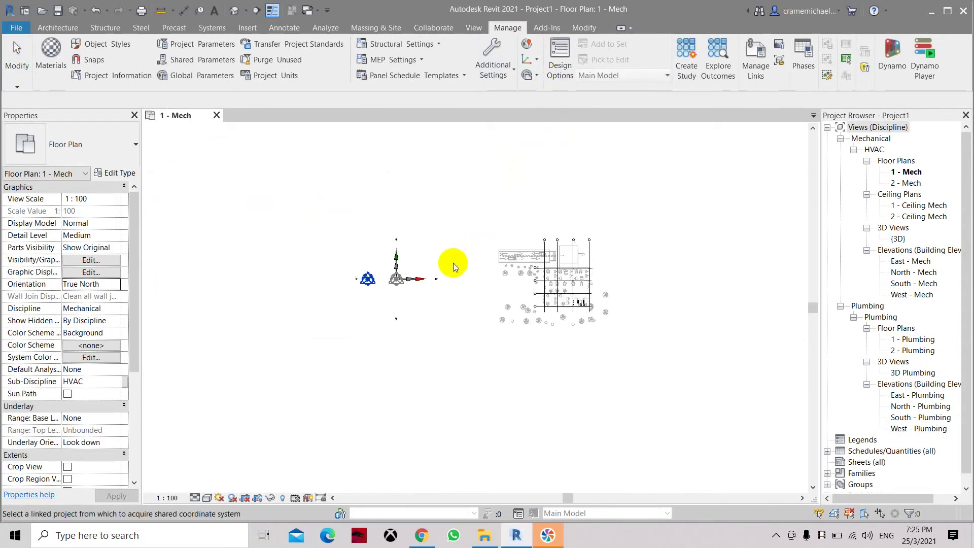
pyautogui.click(520, 262)
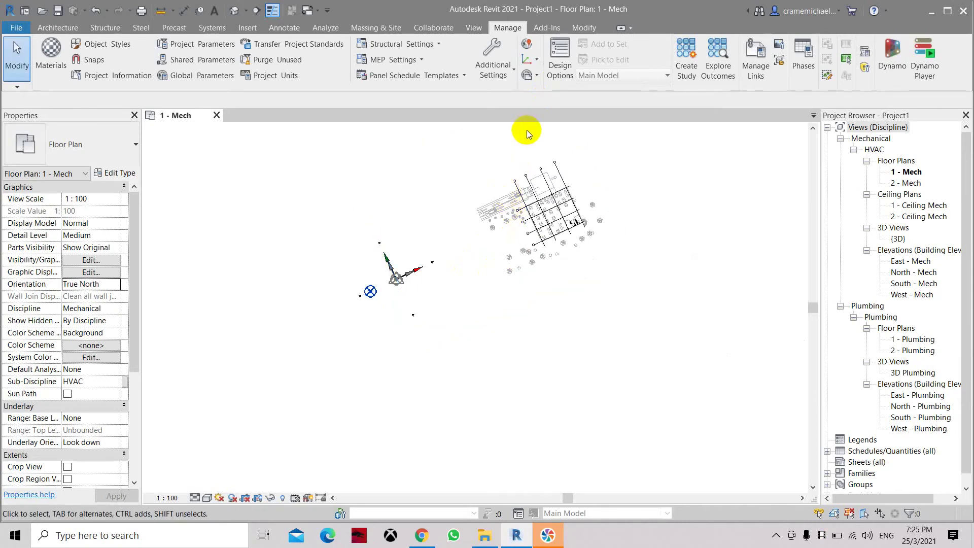
pyautogui.scroll(2, 423, 305)
pyautogui.scroll(2, 386, 277)
pyautogui.scroll(1, 366, 259)
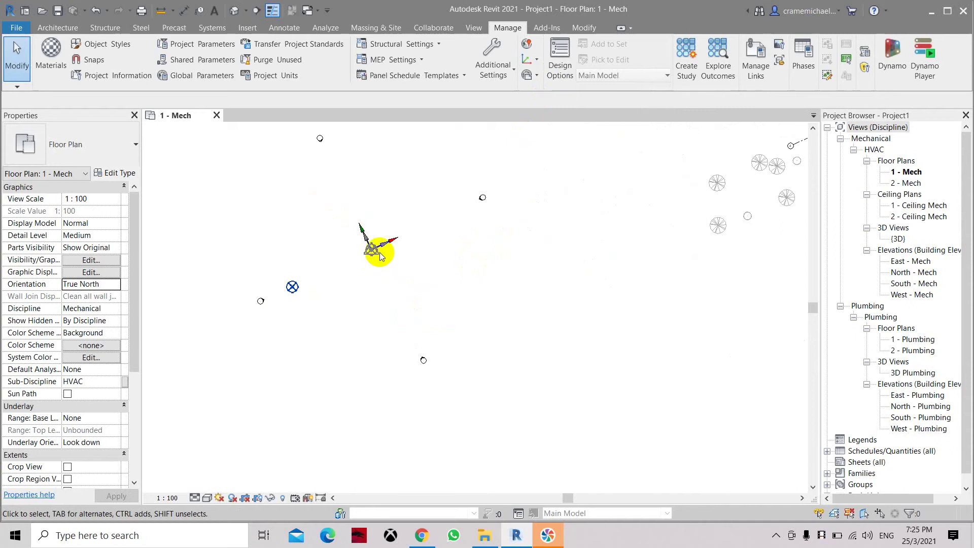
pyautogui.scroll(1, 379, 251)
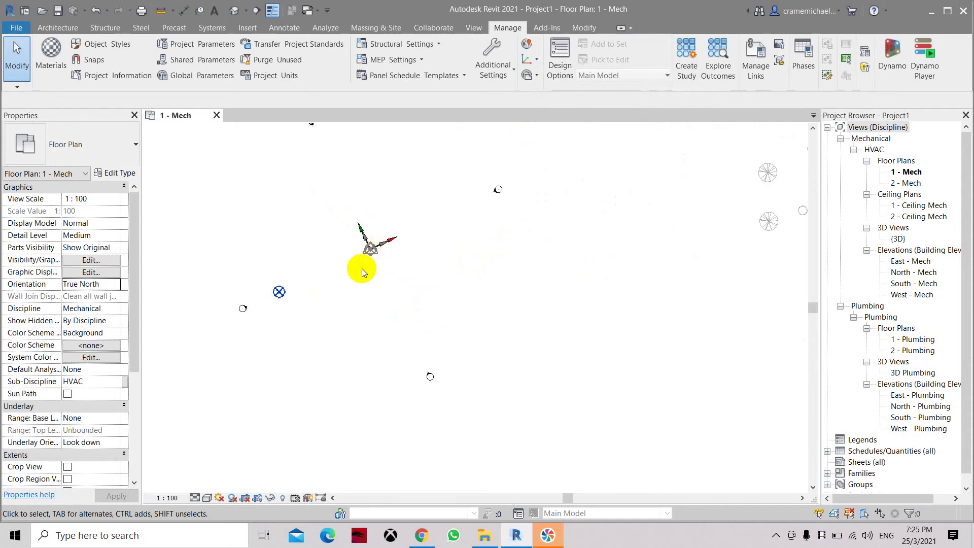
pyautogui.scroll(-1, 373, 297)
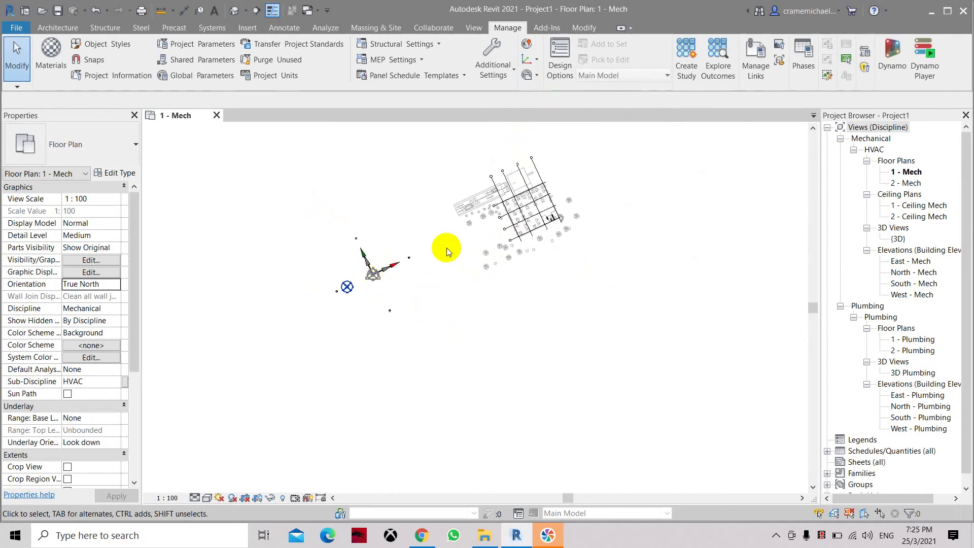
pyautogui.scroll(-1, 447, 248)
pyautogui.moveTo(282, 289)
pyautogui.mouseDown()
pyautogui.moveTo(324, 338)
pyautogui.moveTo(321, 329)
pyautogui.mouseUp()
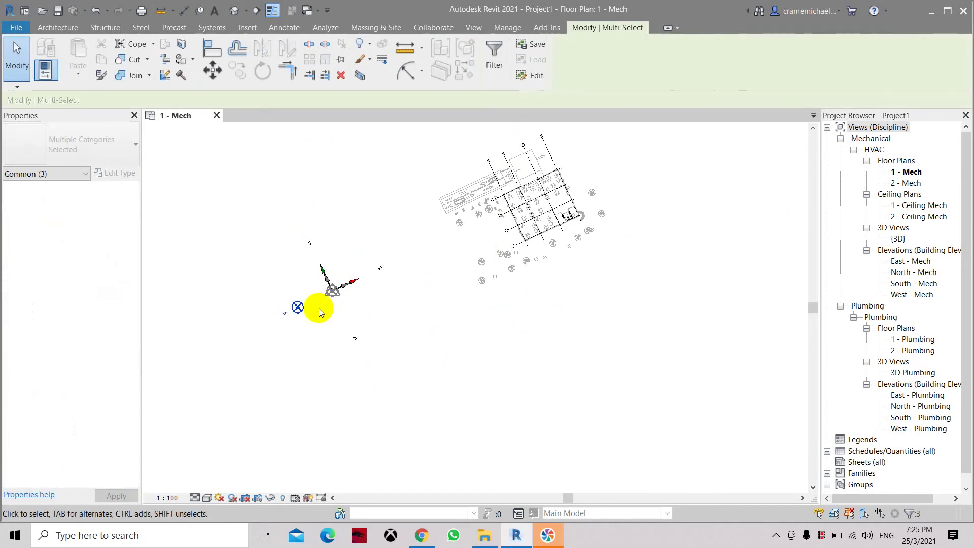
# - Attempt a move of the selected points and cancel it, then set the plan orientation to Project North
pyautogui.click(221, 77)
pyautogui.scroll(2, 297, 316)
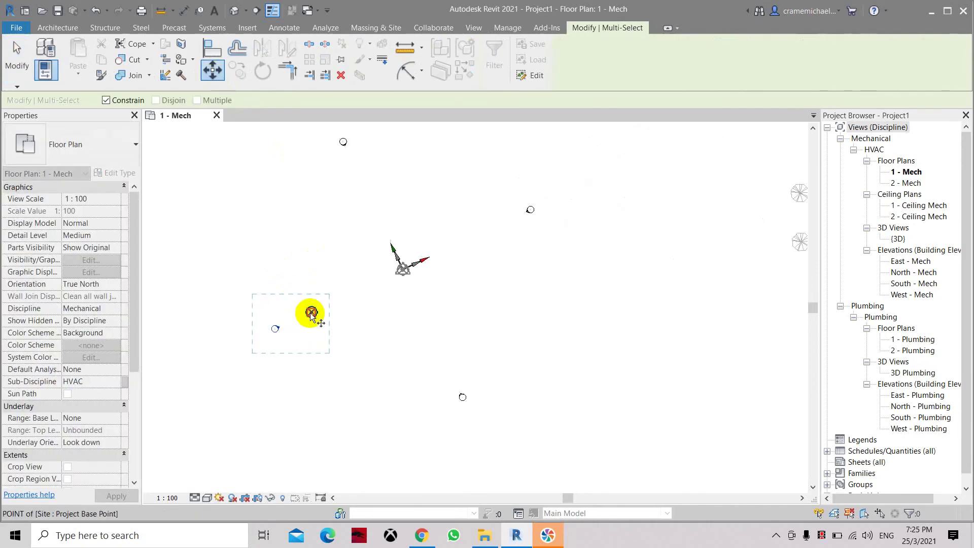
pyautogui.click(311, 312)
pyautogui.click(396, 284)
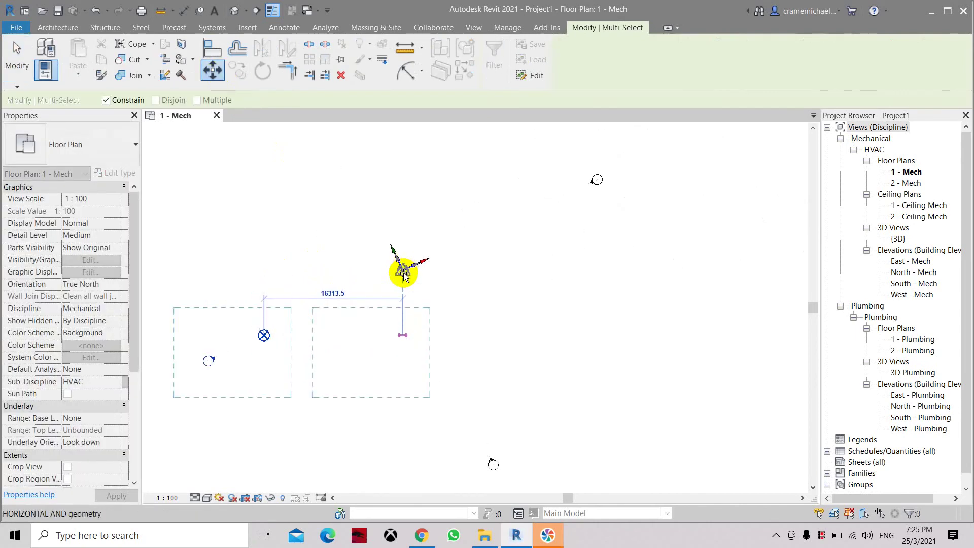
pyautogui.press('Escape')
pyautogui.press('Escape')
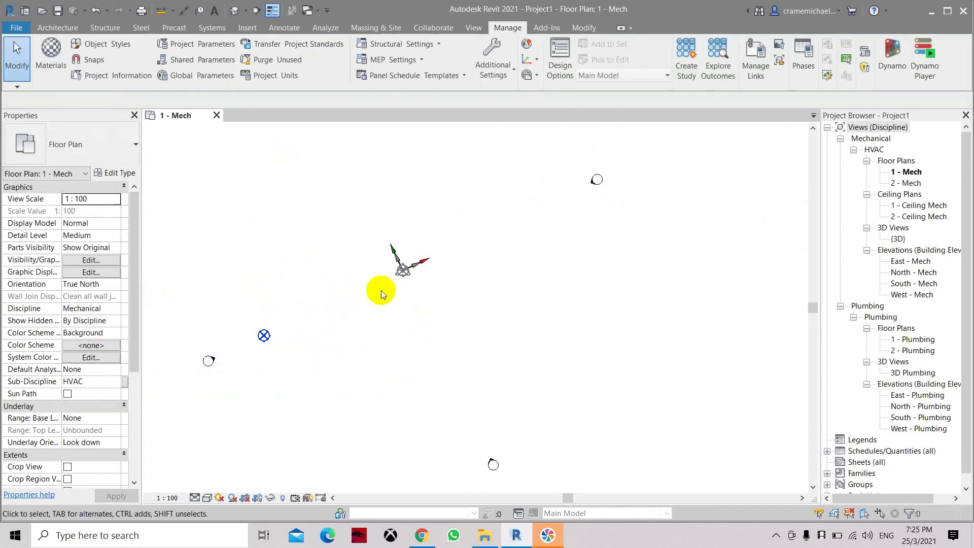
pyautogui.click(90, 284)
pyautogui.click(91, 296)
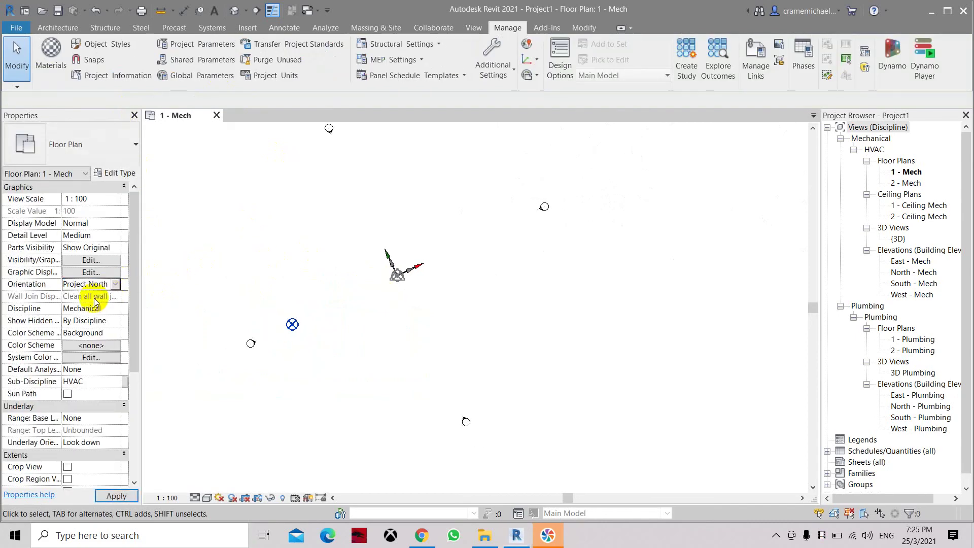
pyautogui.click(321, 337)
# - Move the project base point so it snaps onto the survey point
pyautogui.click(282, 276)
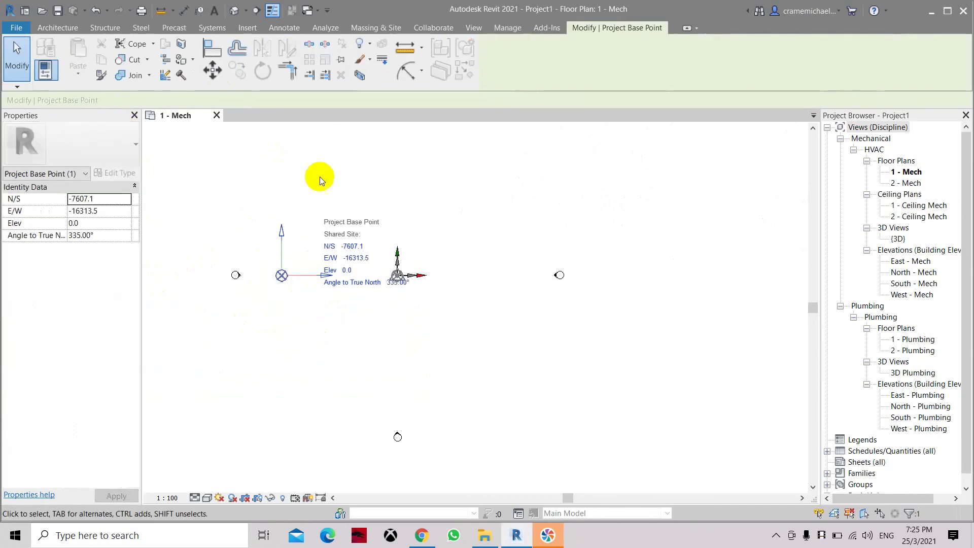
pyautogui.click(213, 70)
pyautogui.click(282, 276)
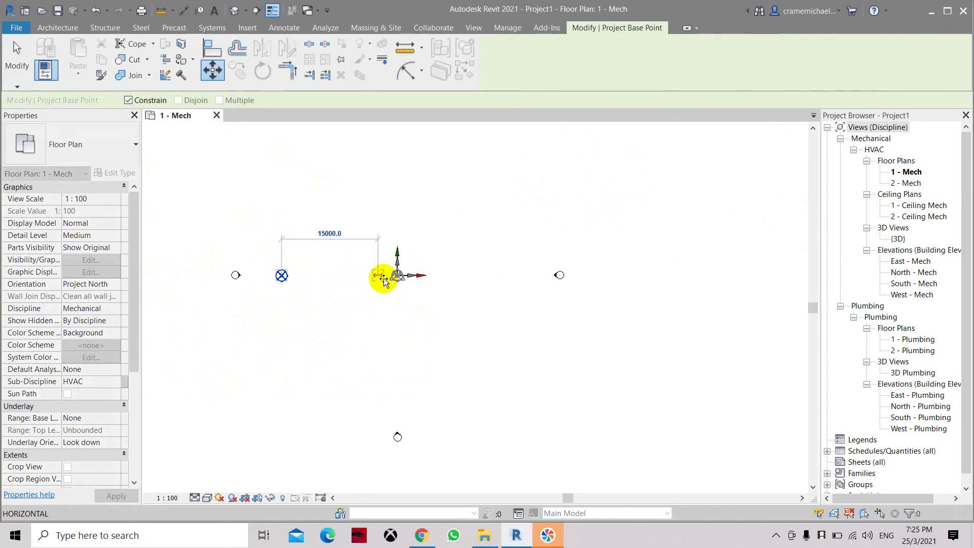
pyautogui.click(397, 276)
pyautogui.click(195, 292)
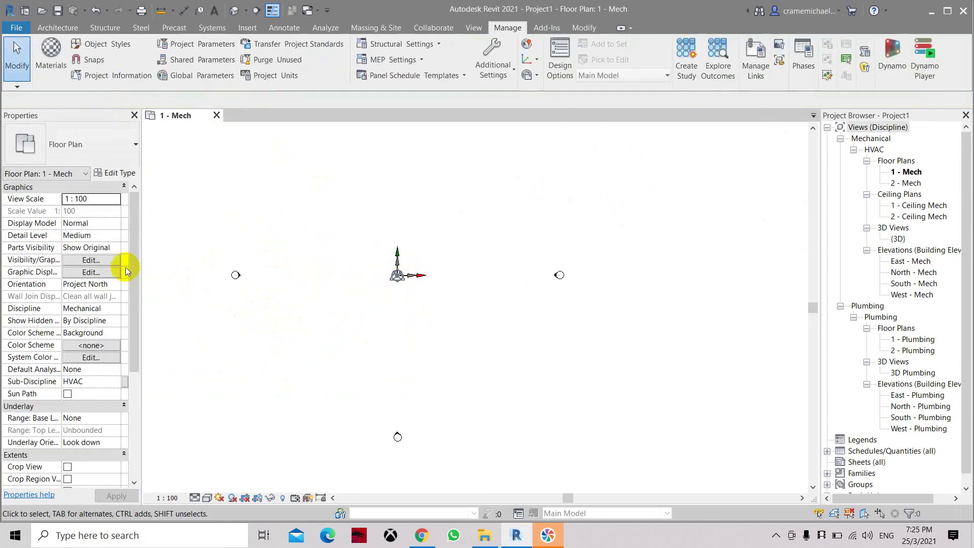
# - Set the 1 - Mech plan's Orientation to True North and apply it
pyautogui.click(117, 284)
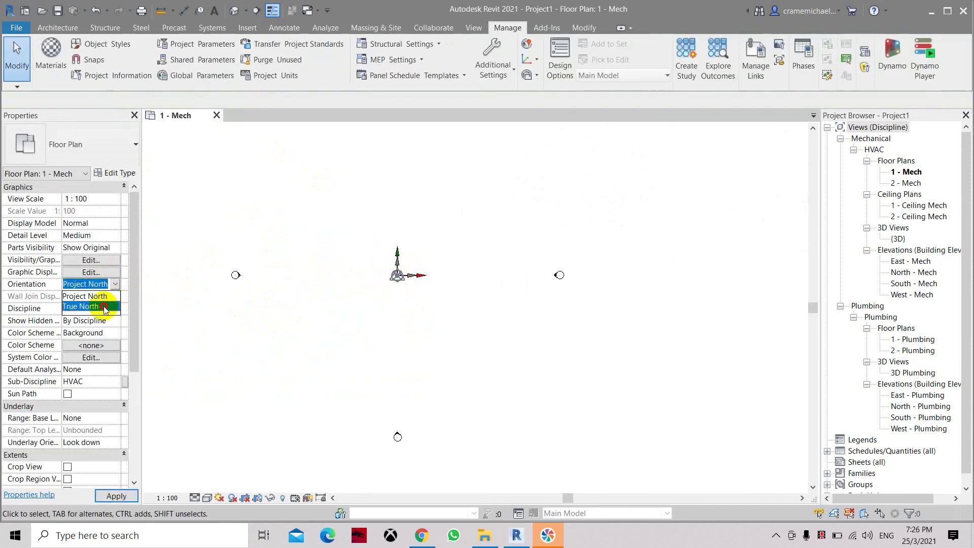
pyautogui.click(84, 297)
pyautogui.click(115, 496)
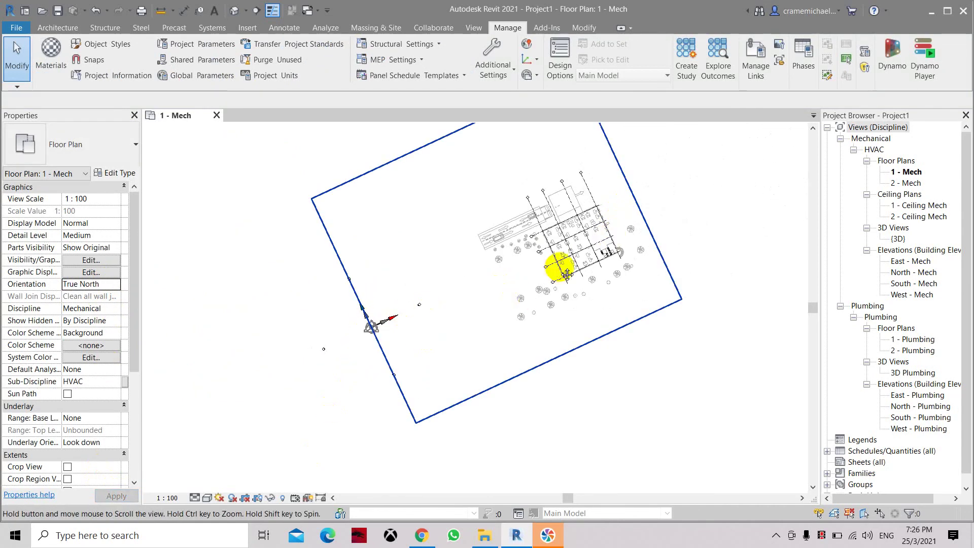
pyautogui.scroll(2, 524, 284)
pyautogui.scroll(1, 524, 284)
pyautogui.scroll(1, 523, 283)
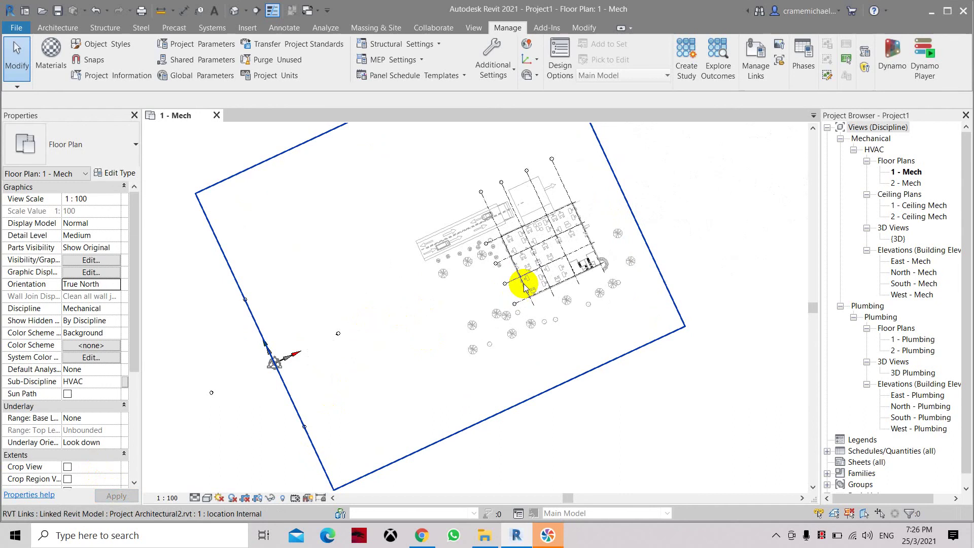